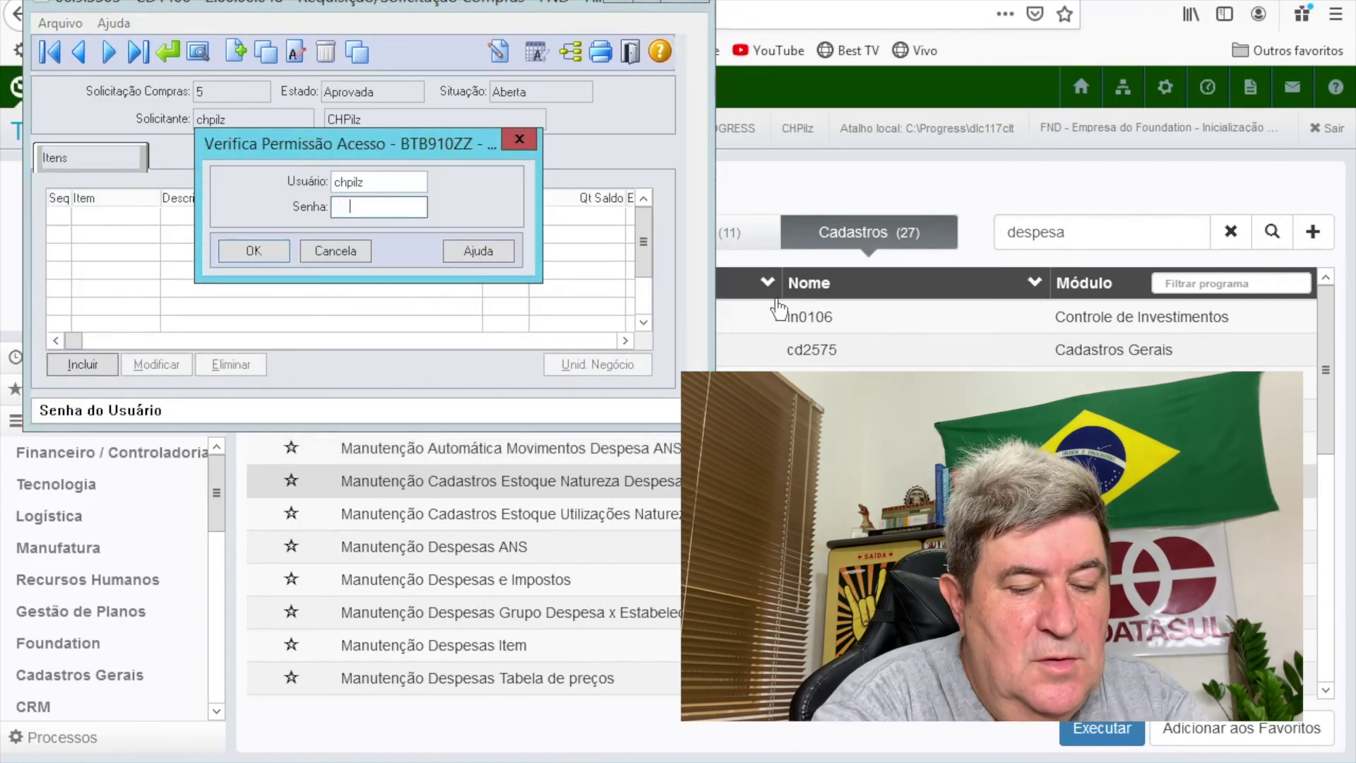
Submit the account password for the requisition program and look at the types on a new requisition form without saving it.
{"action": "key", "text": "Return"}
{"action": "left_click_drag", "start_coordinate": [398, 8], "coordinate": [727, 96]}
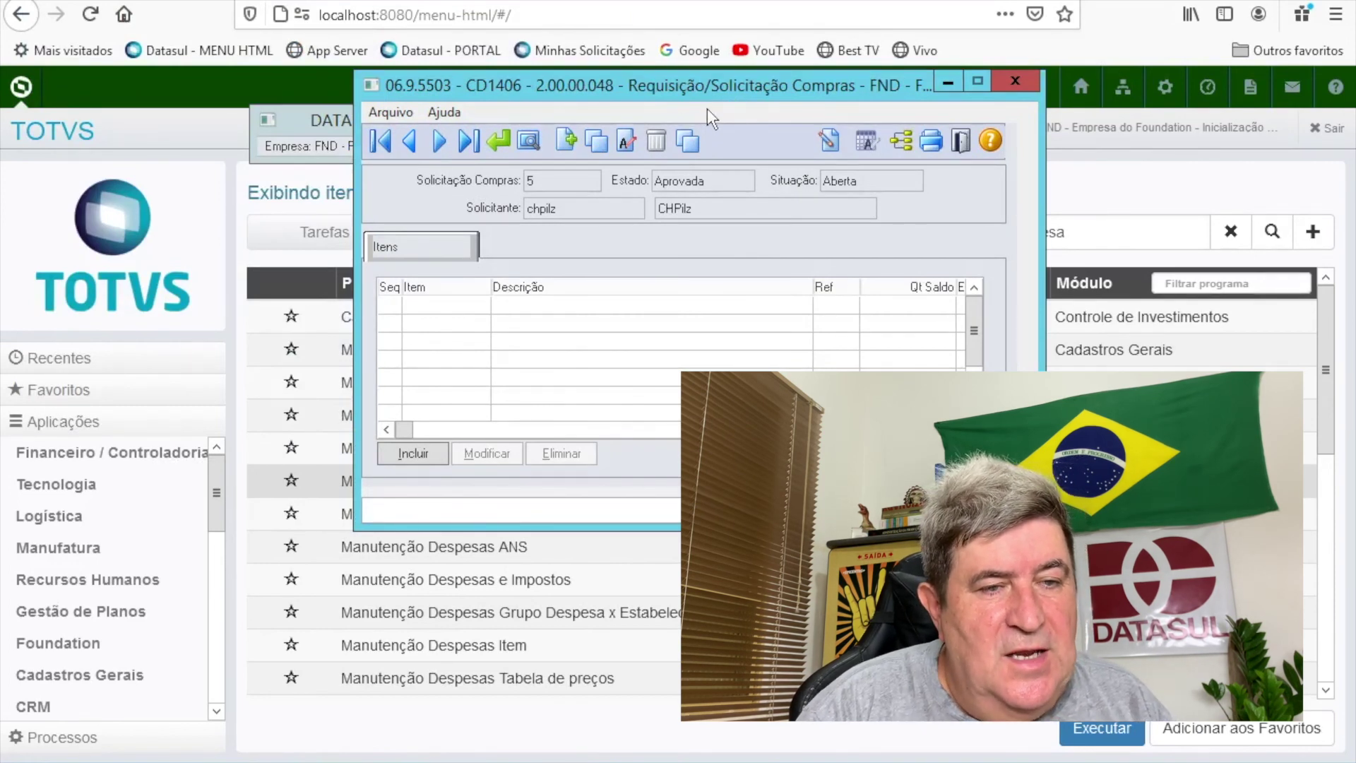
{"action": "left_click", "coordinate": [566, 140]}
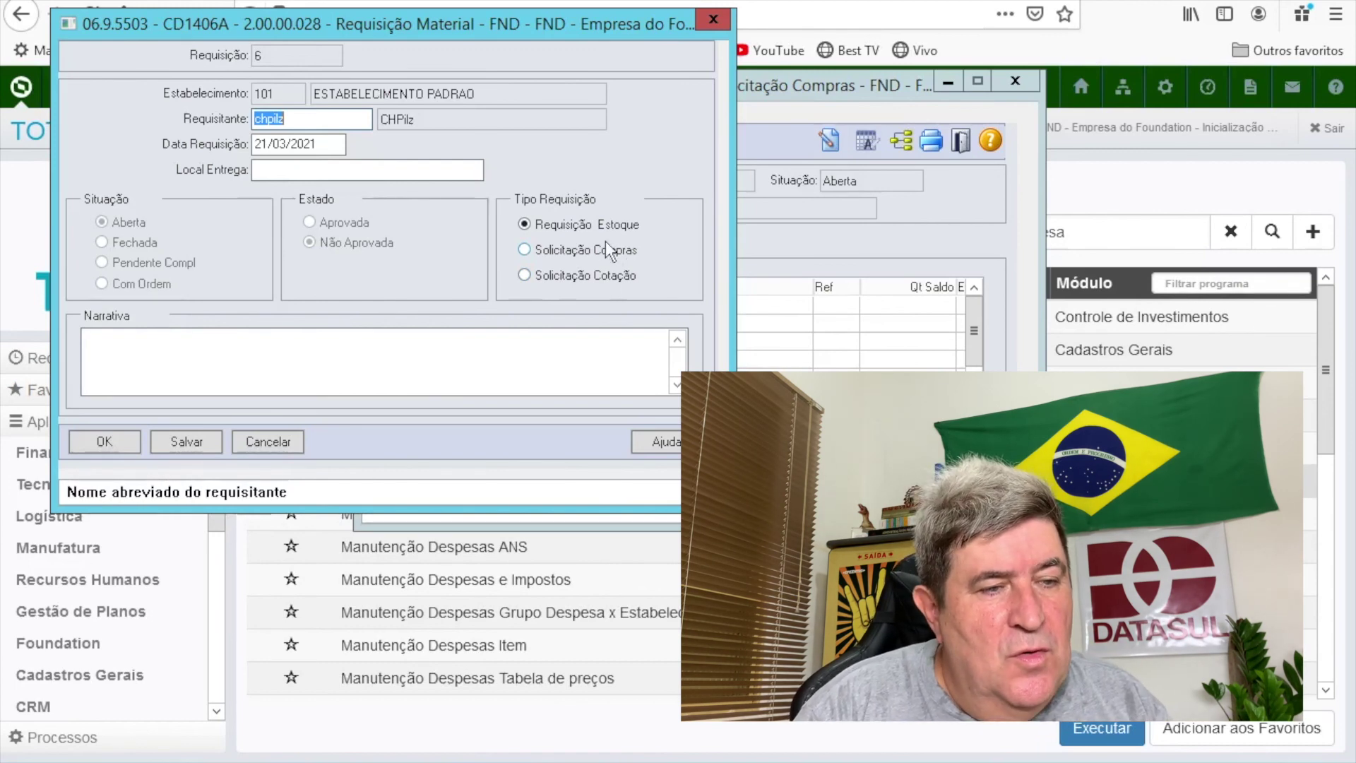
{"action": "left_click", "coordinate": [271, 443]}
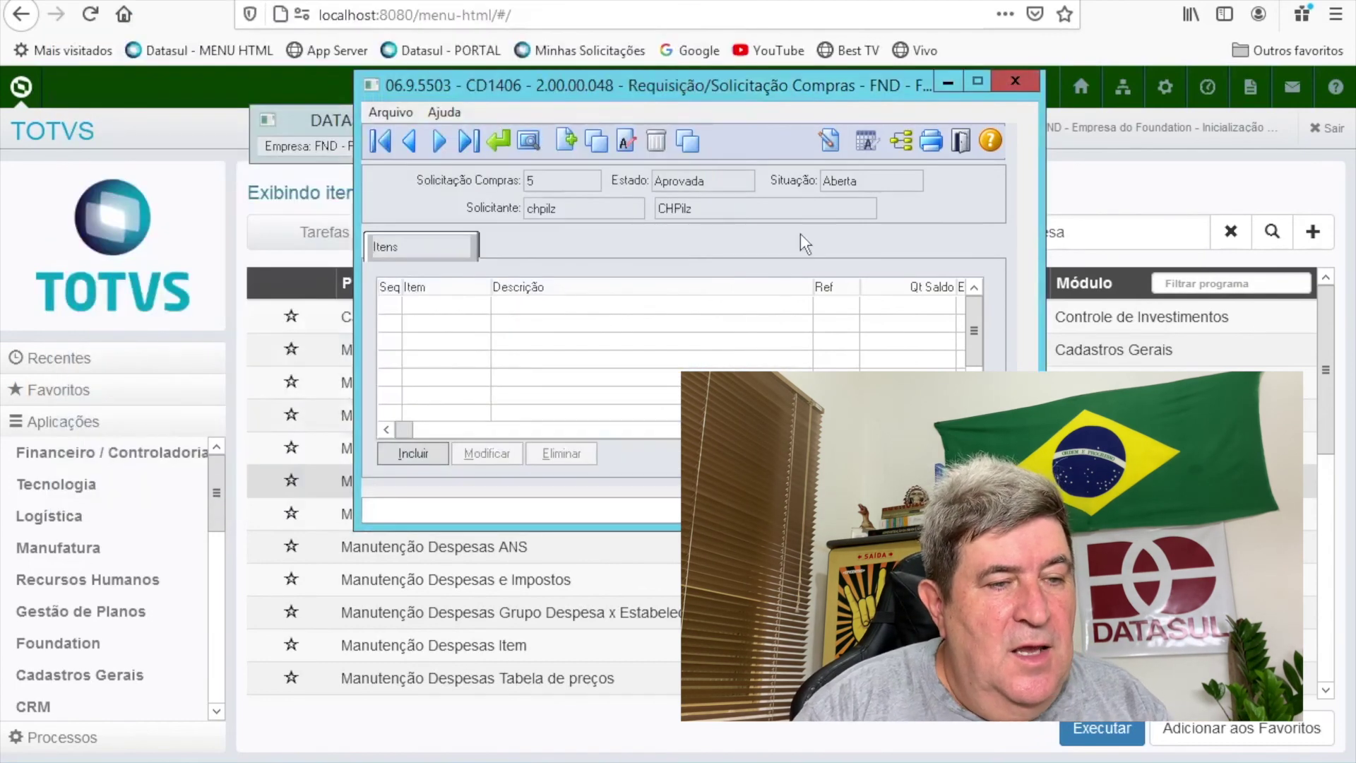
Run program CD1700 to examine the materials user's permissions and request limits, and return to the purchase request.
{"action": "key", "text": "ctrl+alt+x"}
{"action": "type", "text": "CD"}
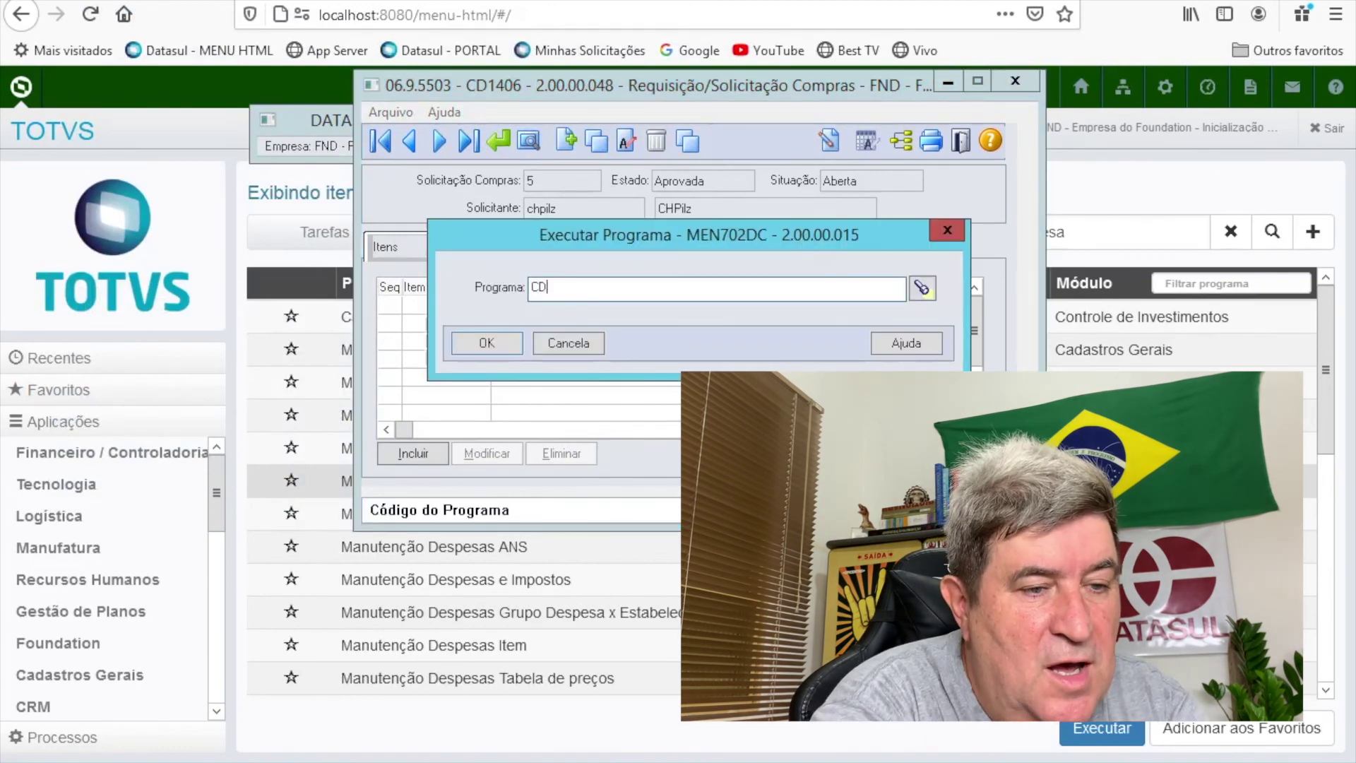
{"action": "type", "text": "1406"}
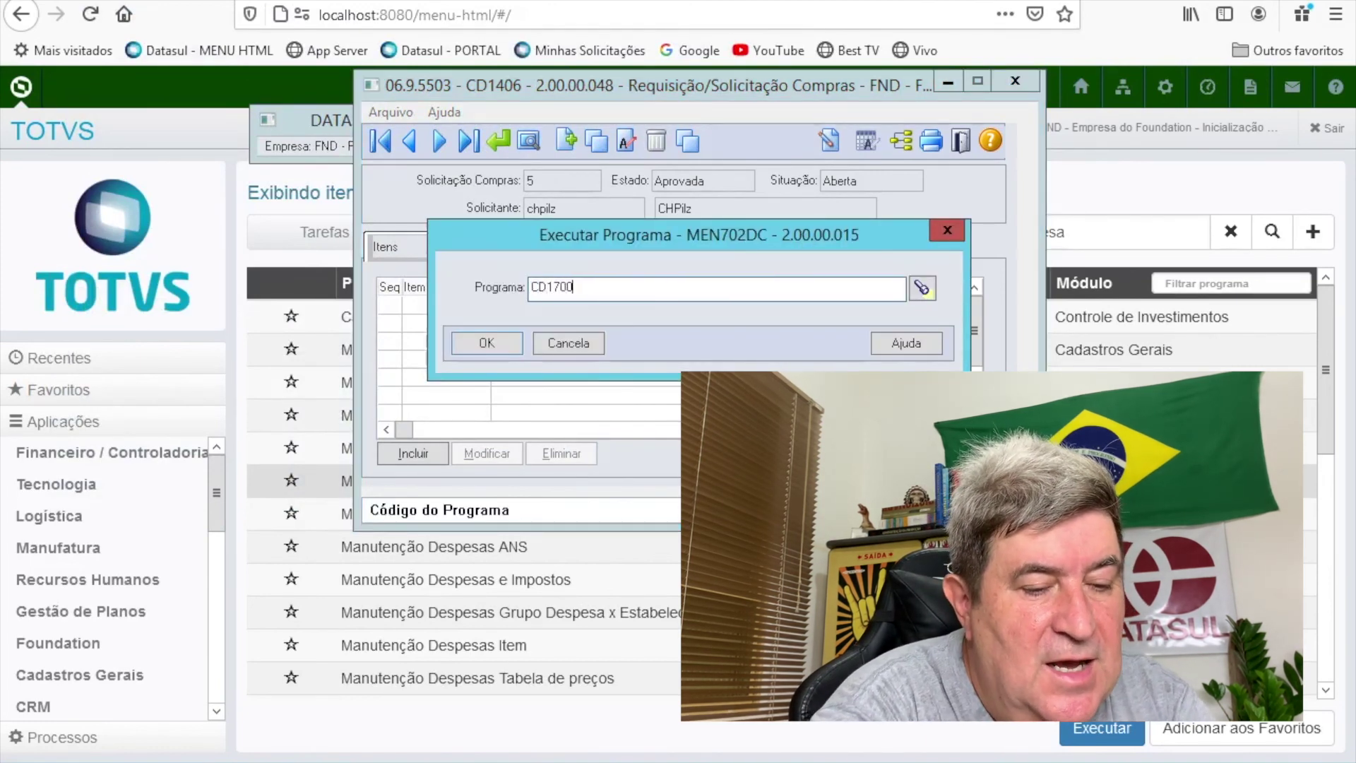
{"action": "key", "text": "Return"}
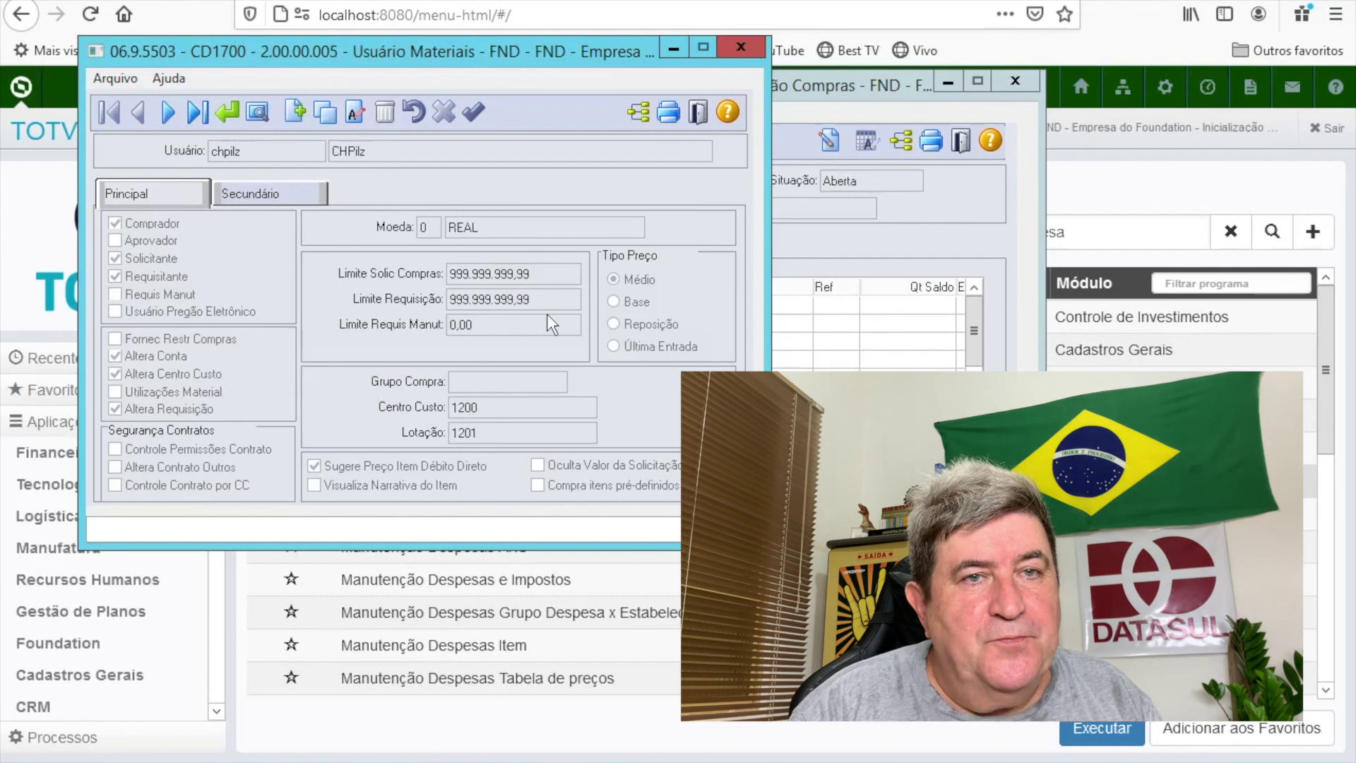
{"action": "left_click", "coordinate": [701, 114]}
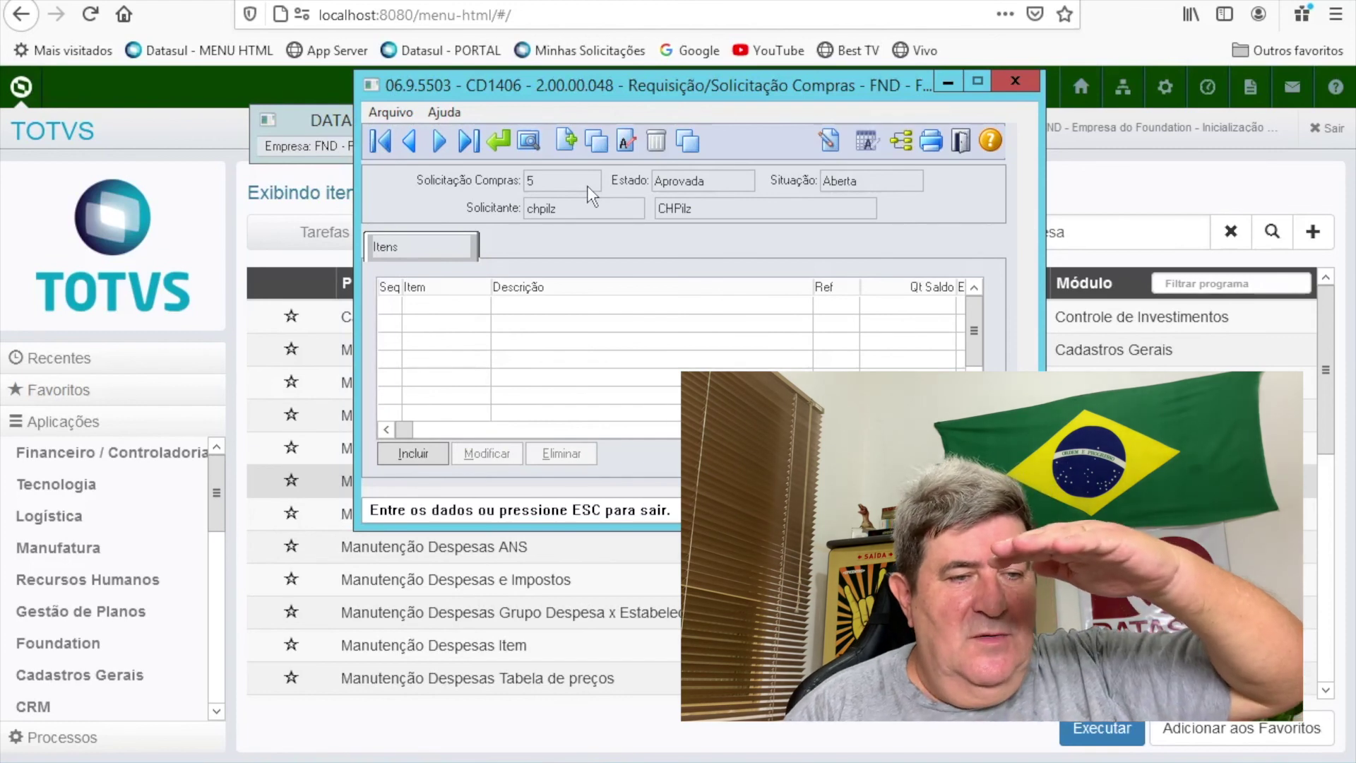
Include a new item line in purchase request 5 with item SRV-REB and a requested quantity of 1.
{"action": "left_click", "coordinate": [416, 453]}
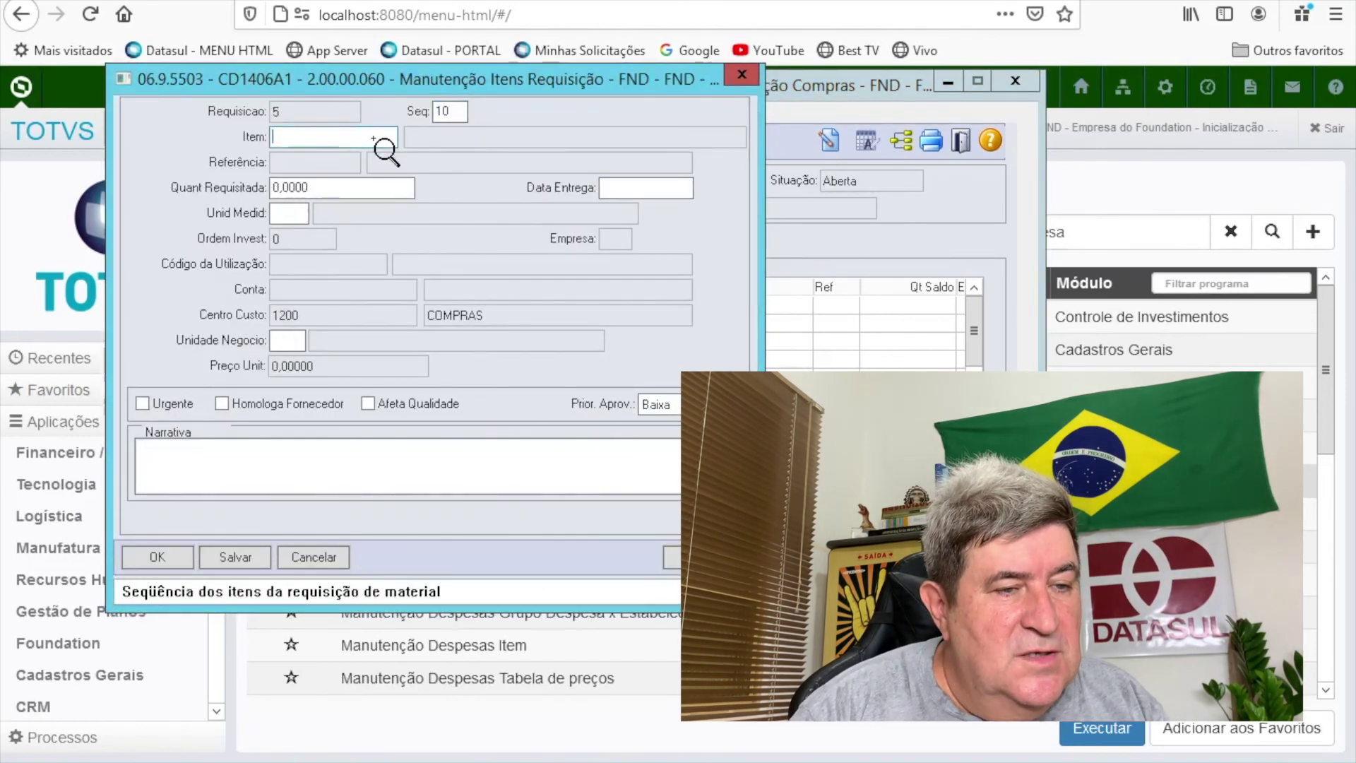
{"action": "double_click", "coordinate": [384, 147]}
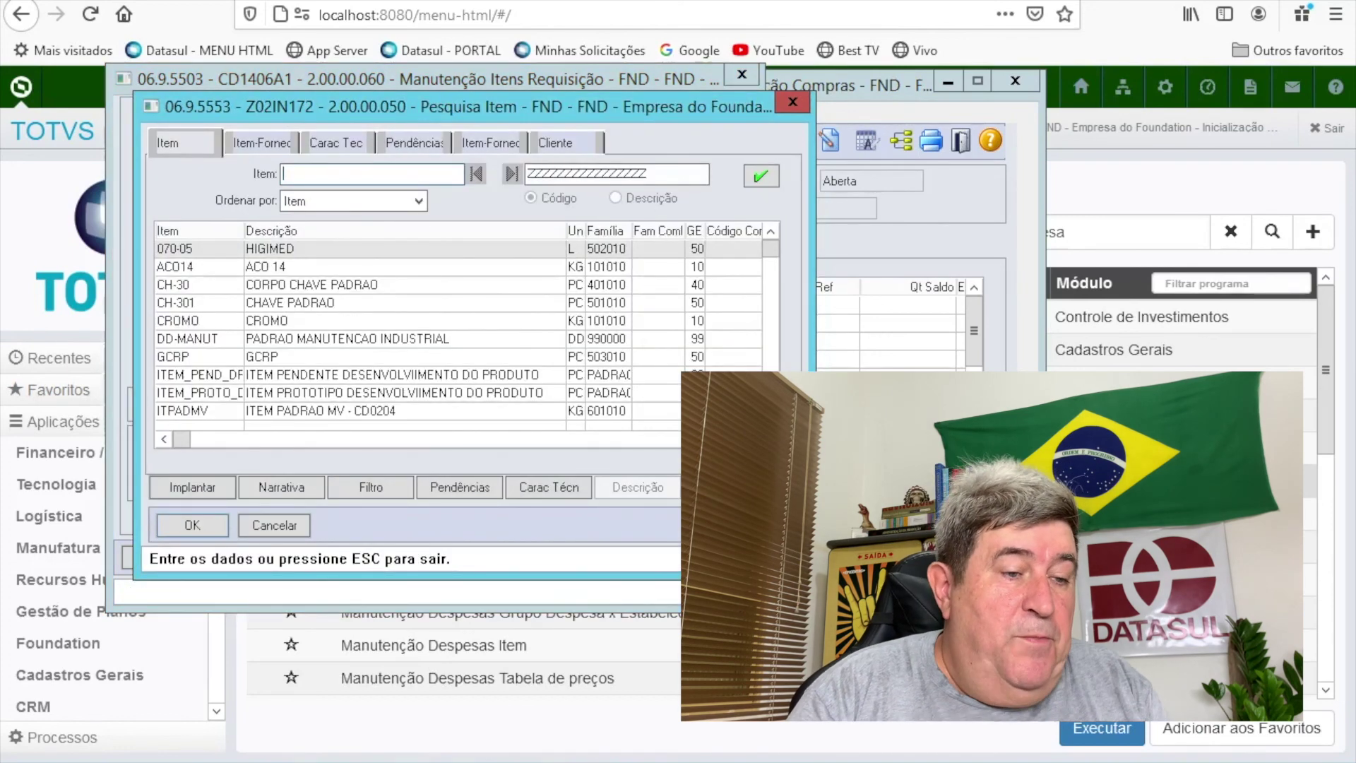
{"action": "scroll", "coordinate": [413, 364], "scroll_direction": "down", "scroll_amount": 3}
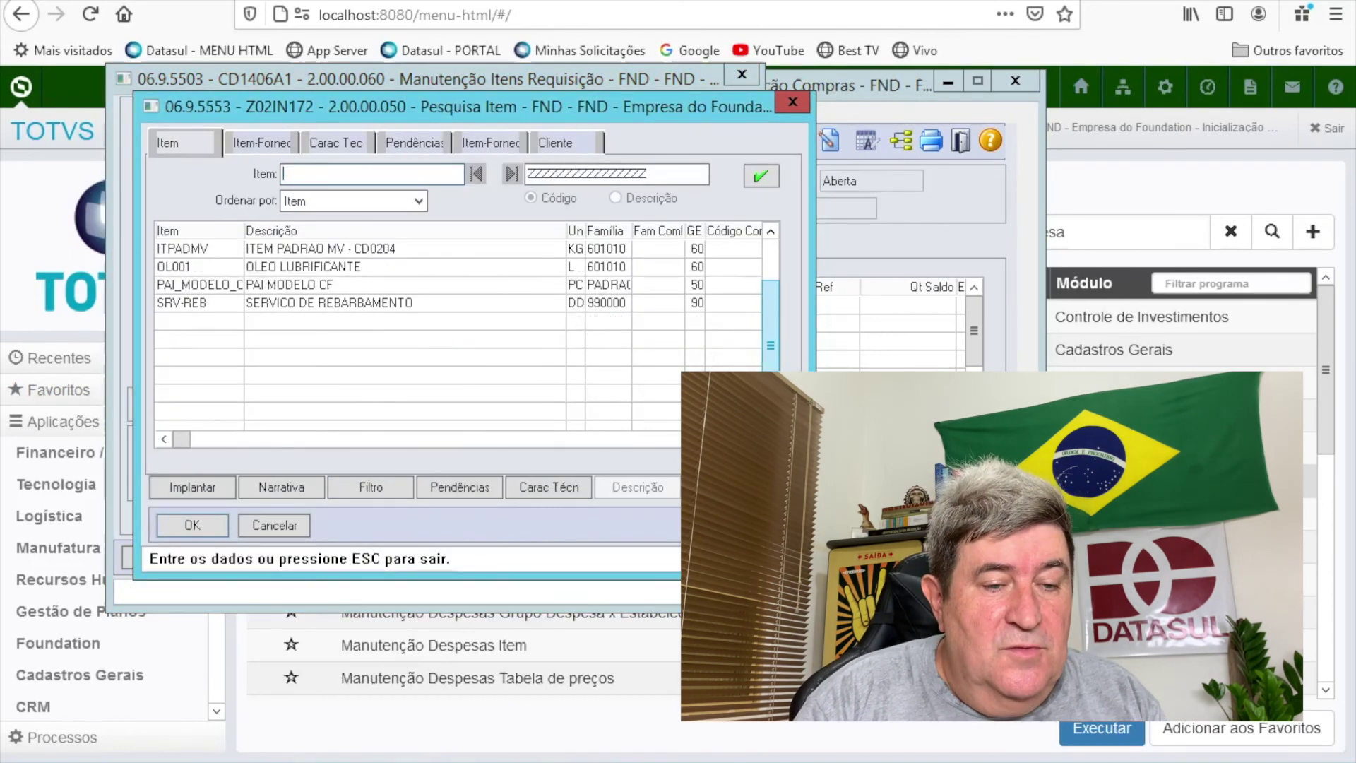
{"action": "left_click", "coordinate": [399, 304]}
{"action": "double_click", "coordinate": [399, 304]}
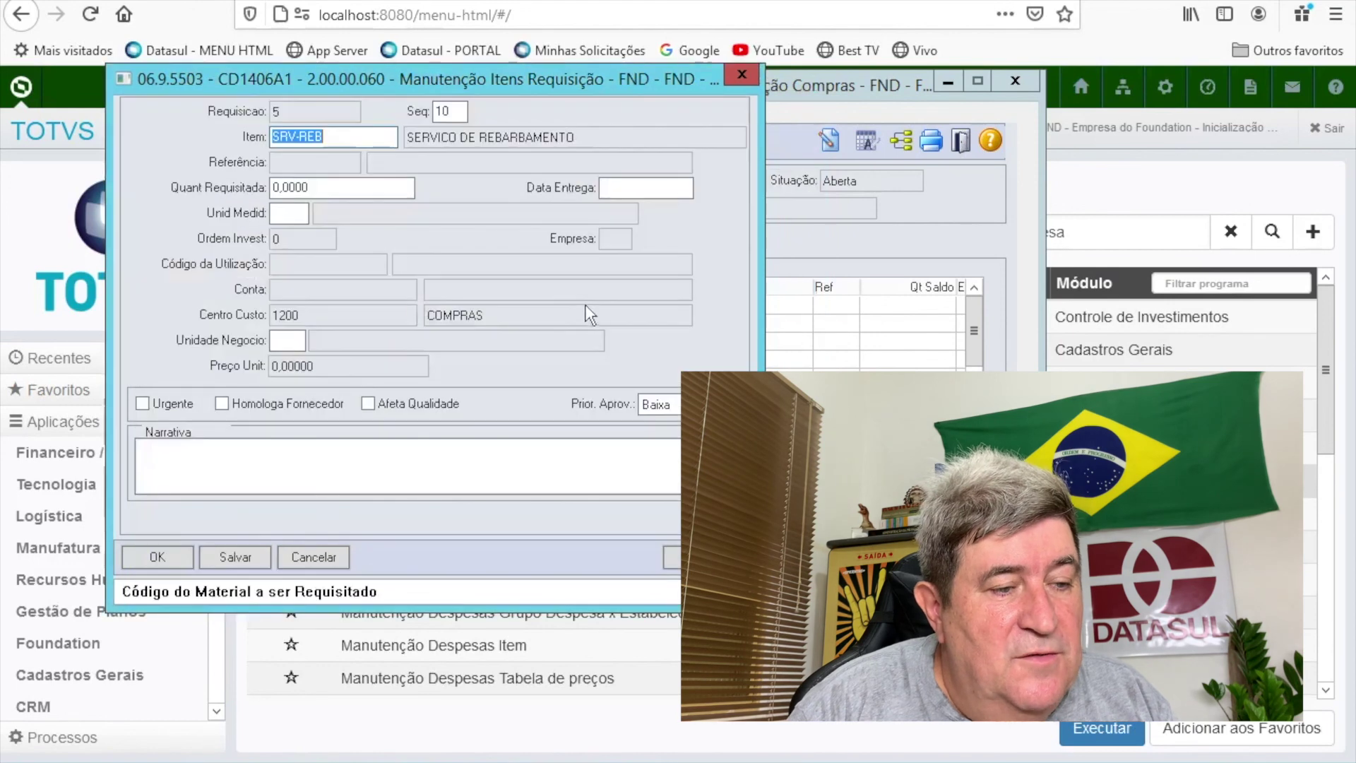
{"action": "key", "text": "Tab"}
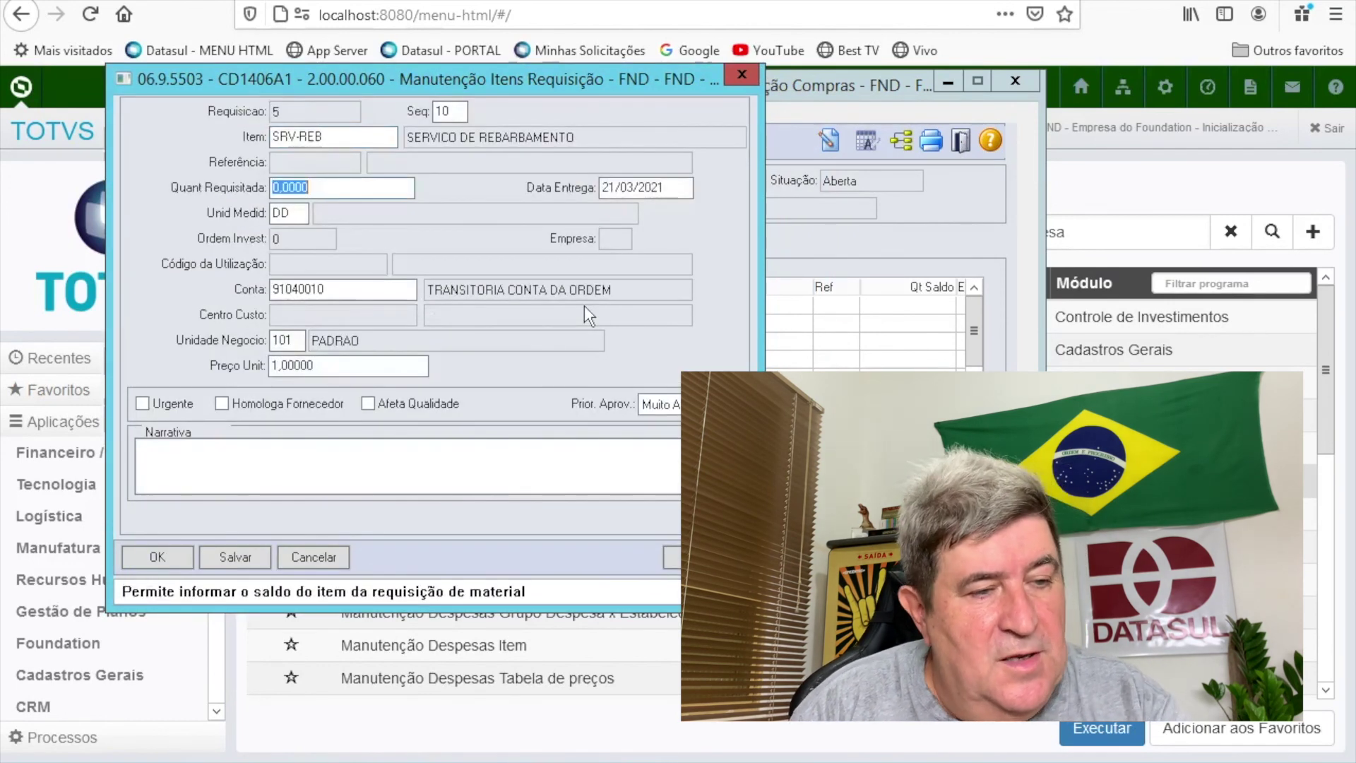
{"action": "type", "text": "1"}
{"action": "key", "text": "Tab"}
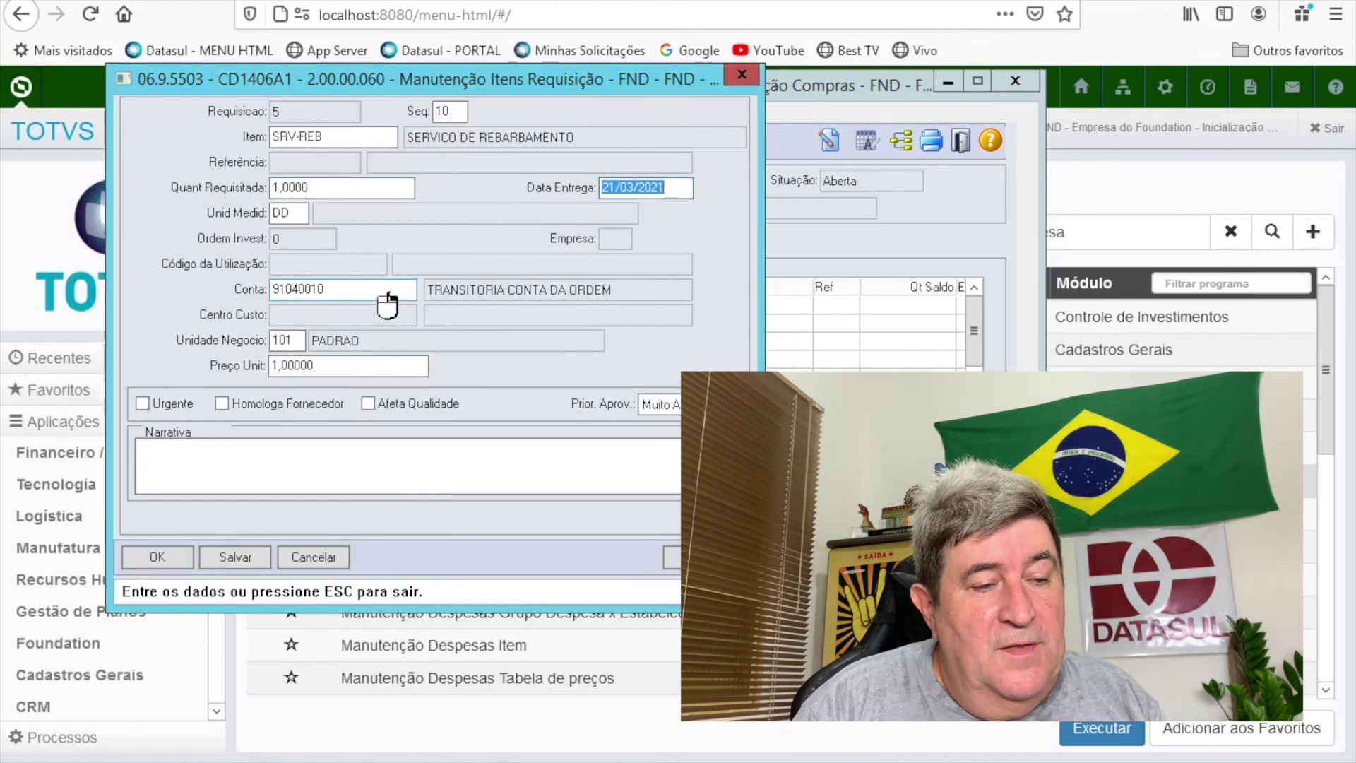
{"action": "left_click", "coordinate": [1141, 201]}
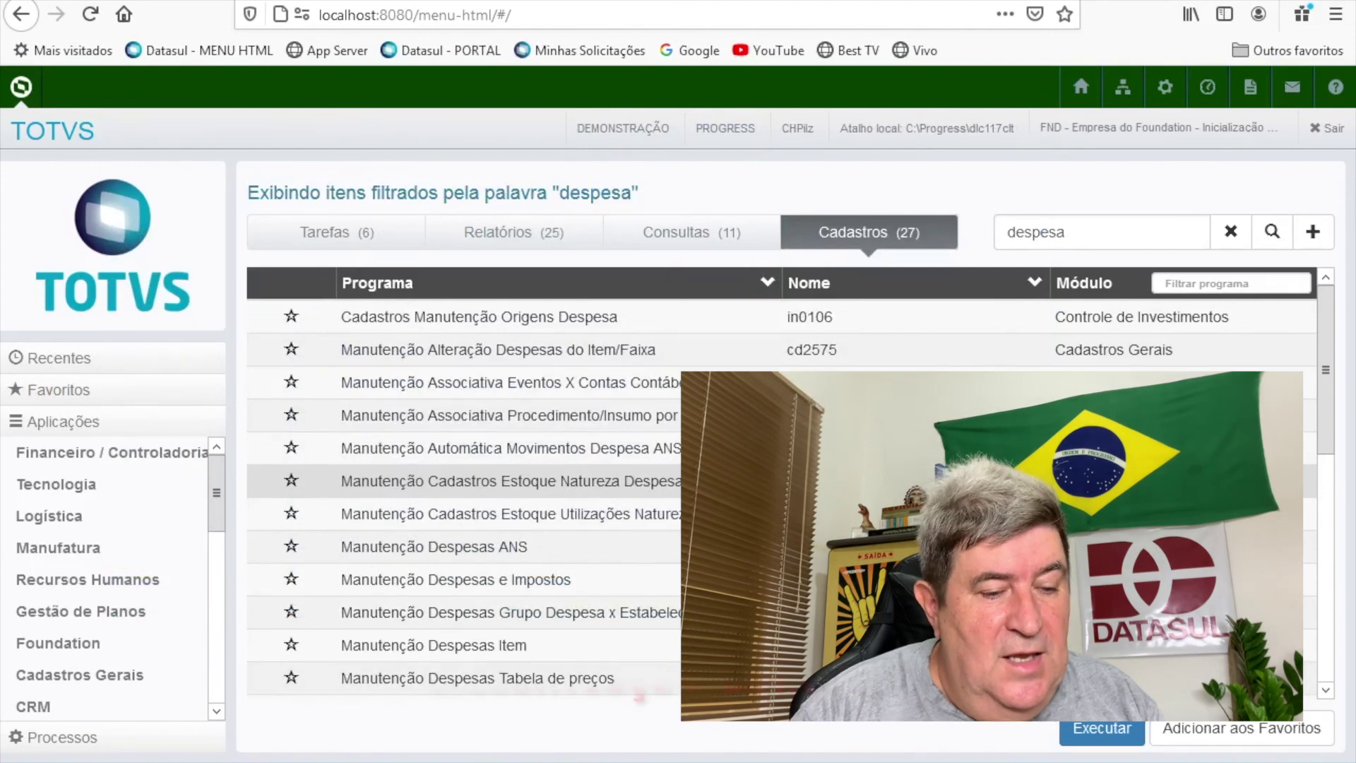
{"action": "mouse_move", "coordinate": [561, 759]}
{"action": "left_click", "coordinate": [562, 670]}
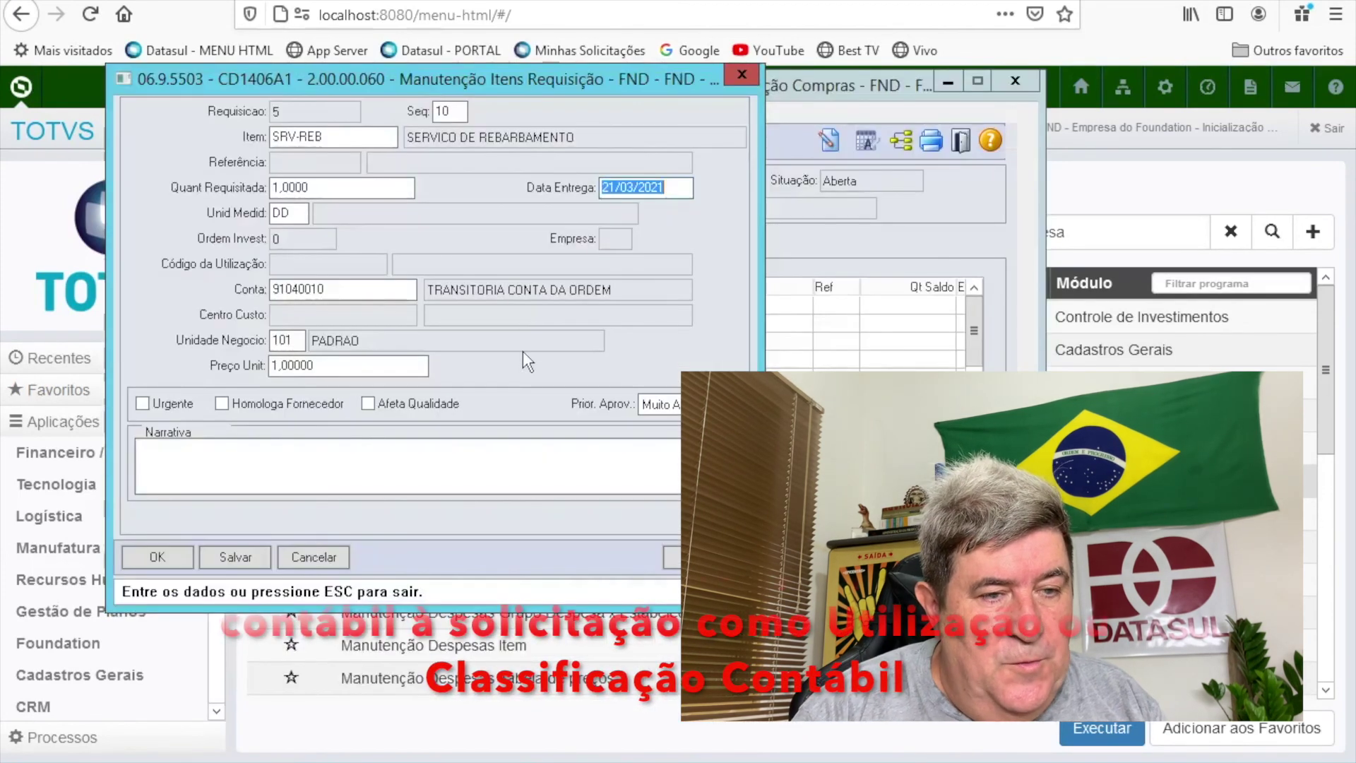
Run program CD0138 to check the expense nature of item SRV-REB and view the list of selectable expense natures.
{"action": "key", "text": "ctrl+alt+x"}
{"action": "type", "text": "CD"}
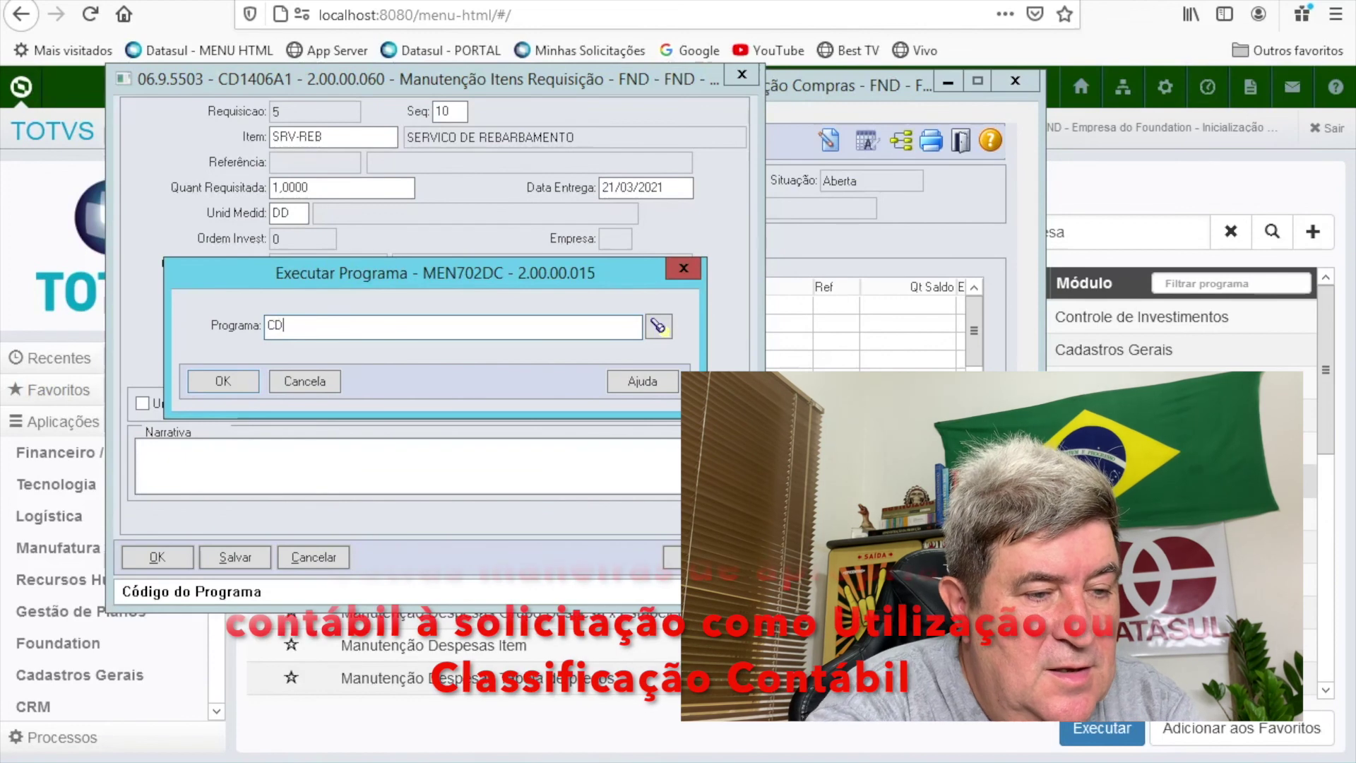
{"action": "type", "text": "0108"}
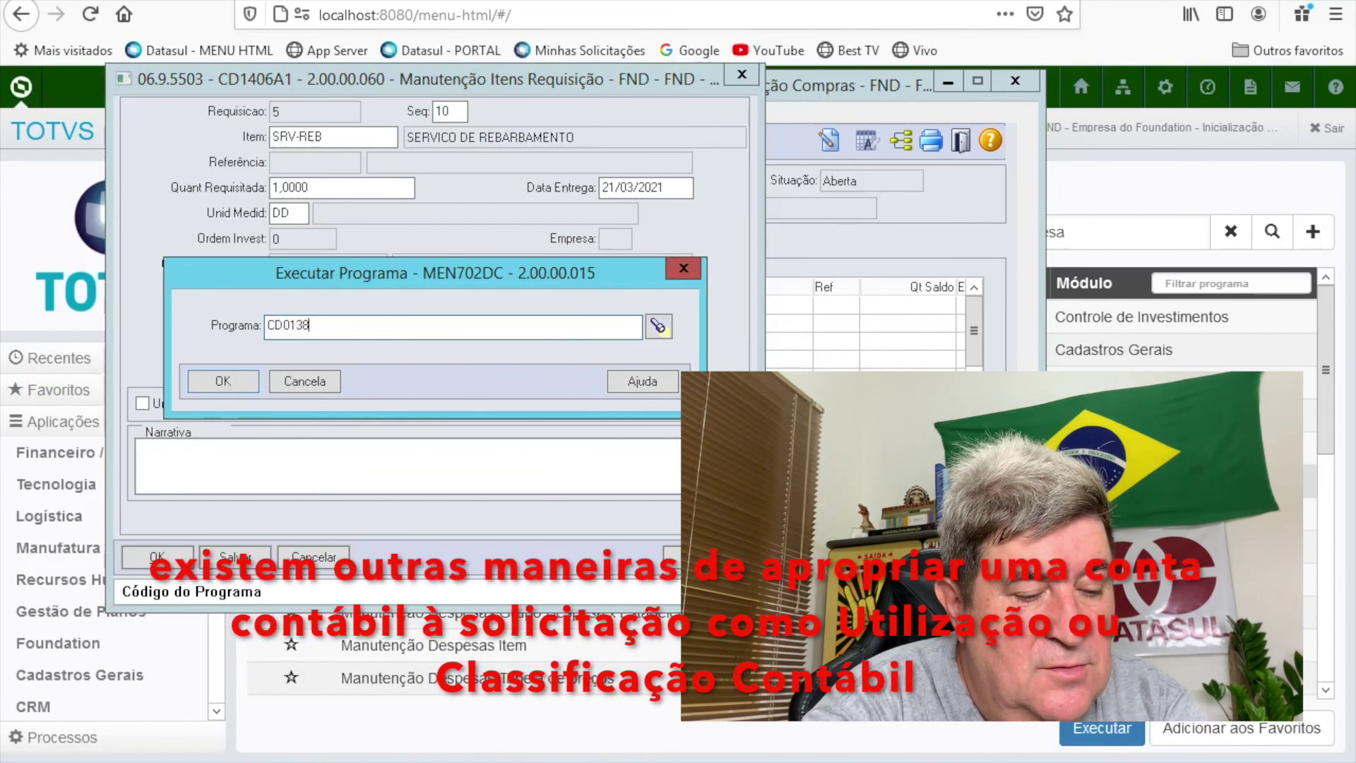
{"action": "key", "text": "Return"}
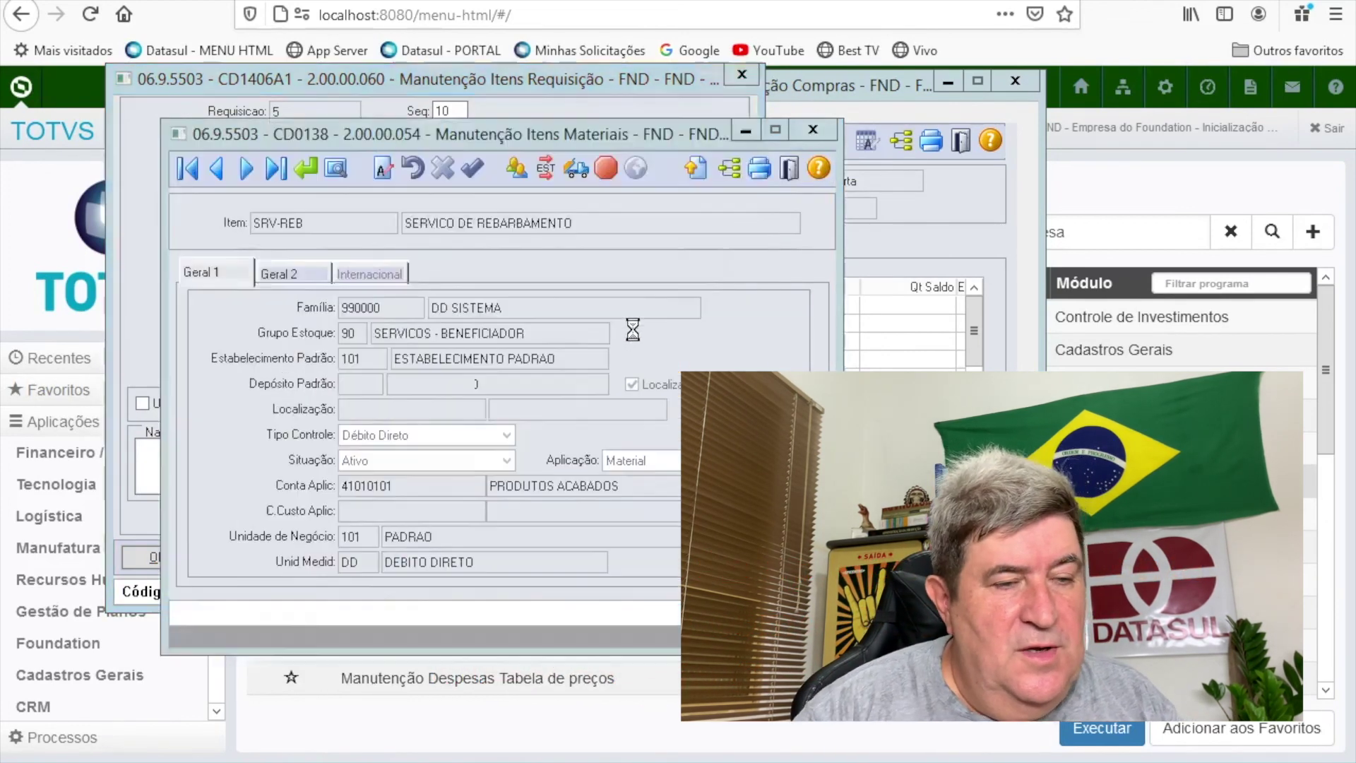
{"action": "left_click", "coordinate": [295, 296]}
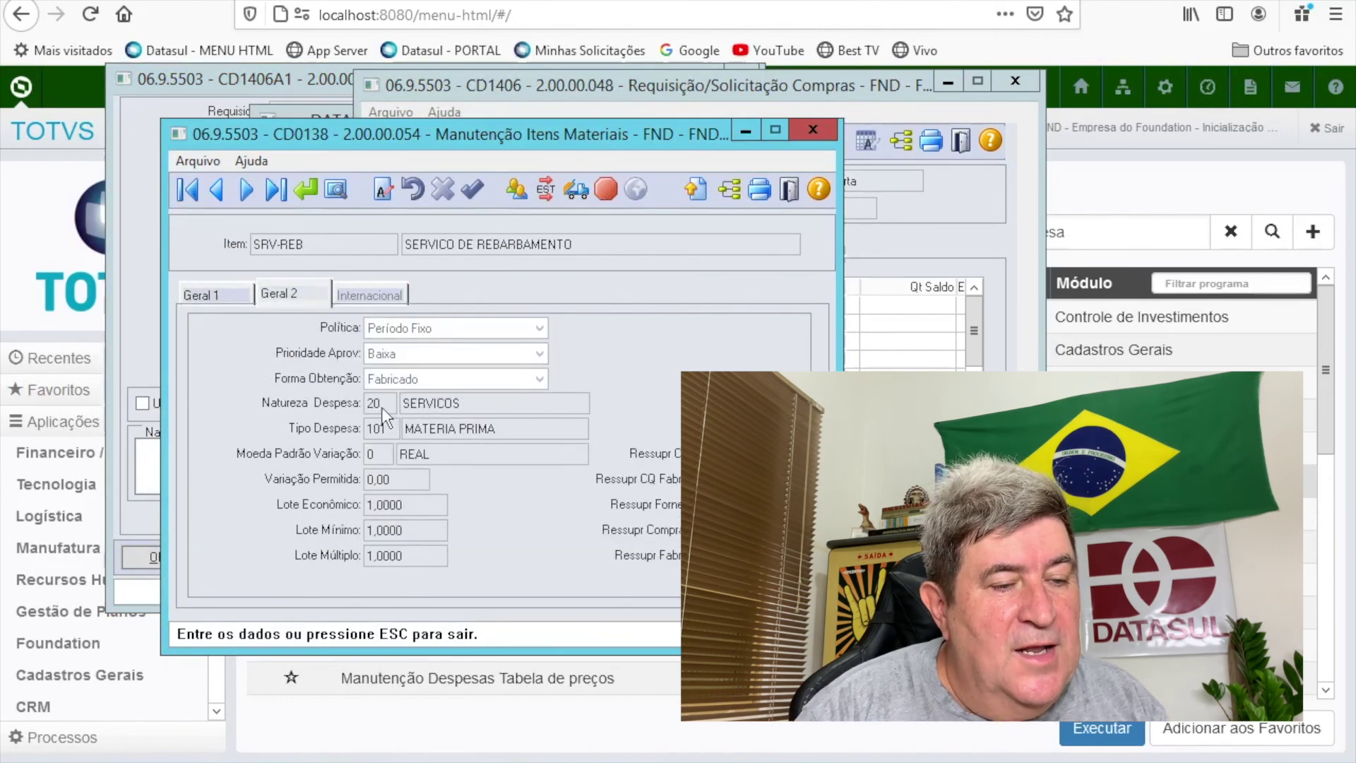
{"action": "left_click", "coordinate": [394, 189]}
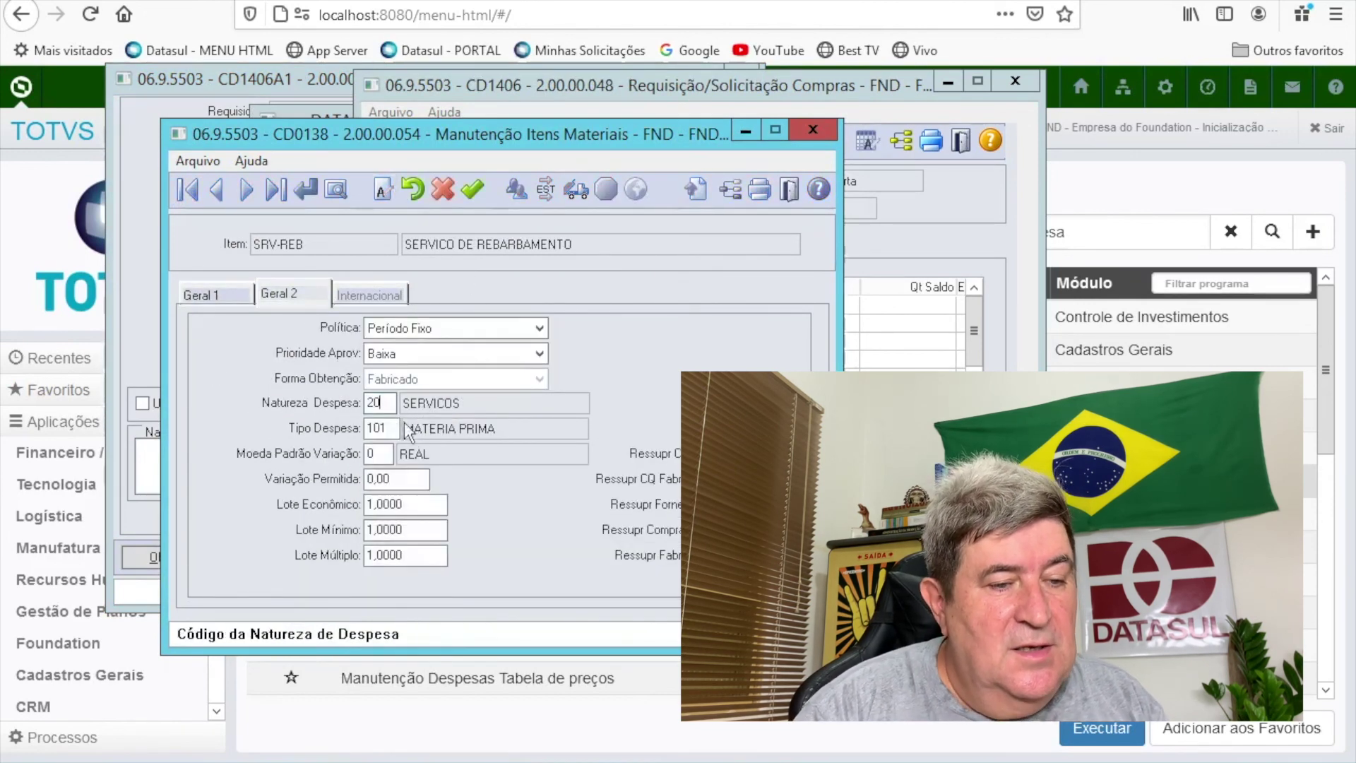
{"action": "double_click", "coordinate": [389, 408]}
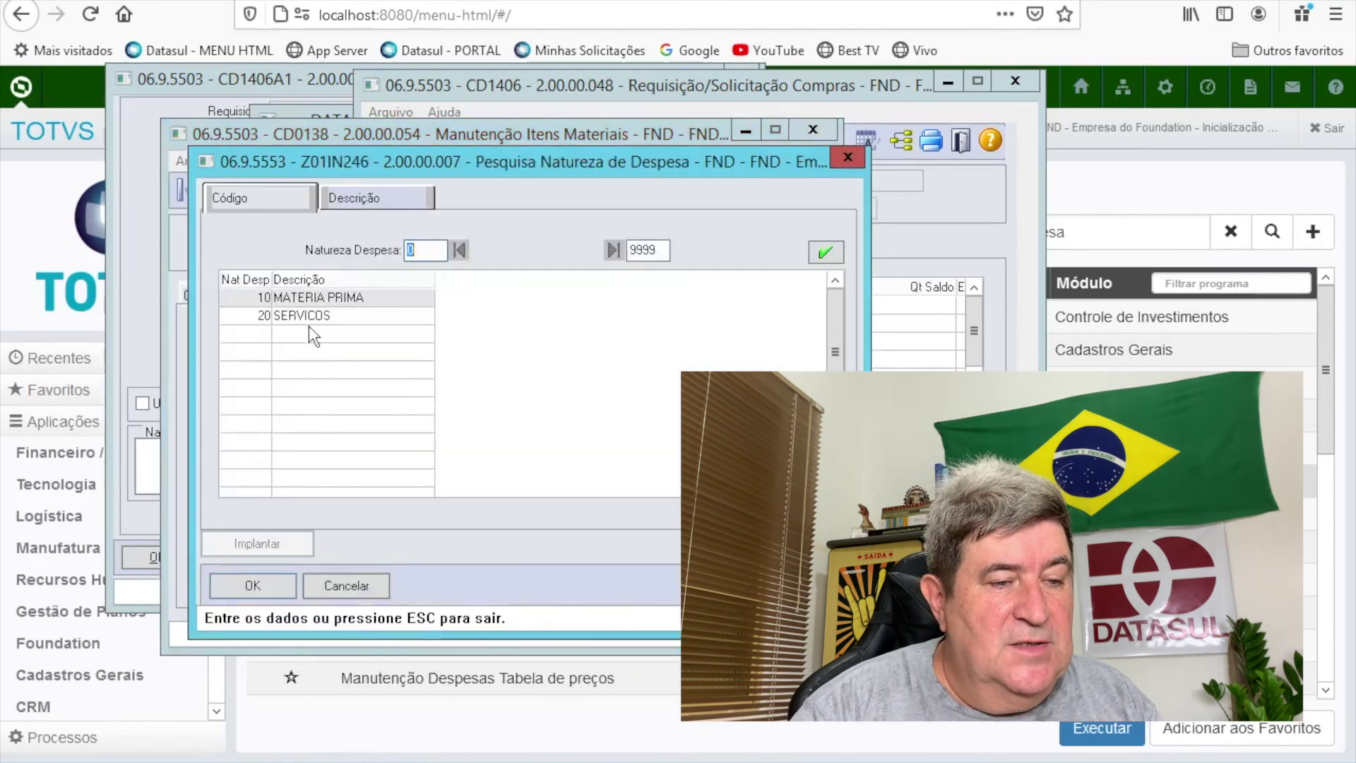
{"action": "left_click", "coordinate": [366, 586]}
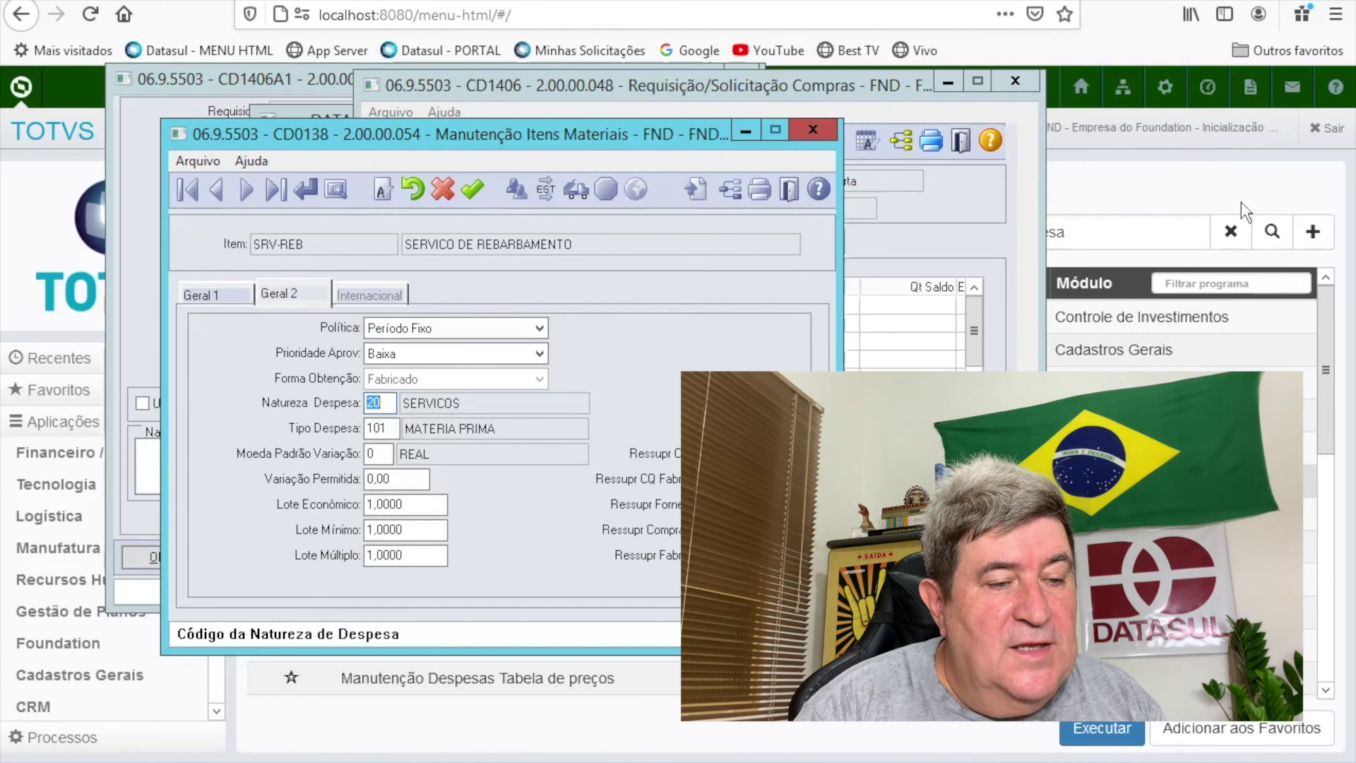
Look up the account linked to expense nature 20 in the expense nature maintenance program and return to the request's item line.
{"action": "left_click", "coordinate": [1177, 202]}
{"action": "double_click", "coordinate": [989, 481]}
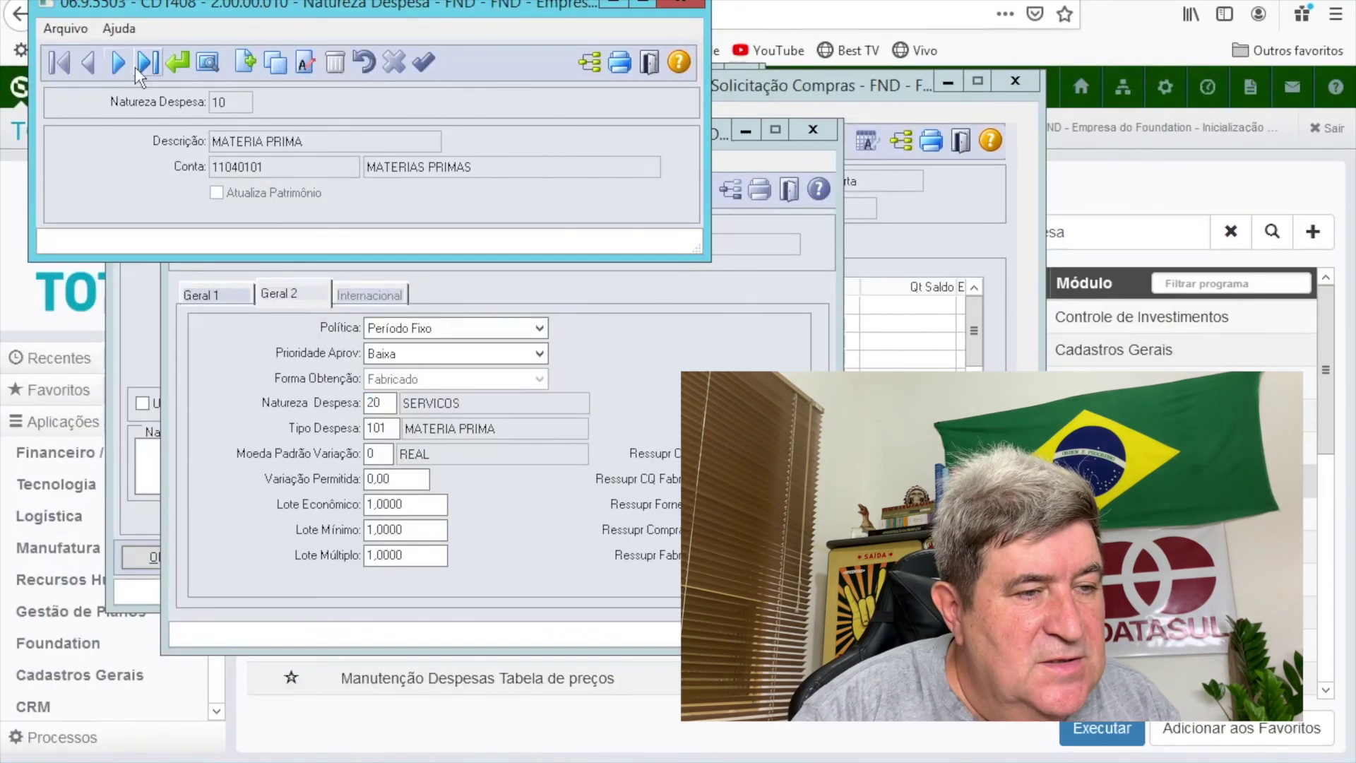
{"action": "left_click", "coordinate": [119, 63]}
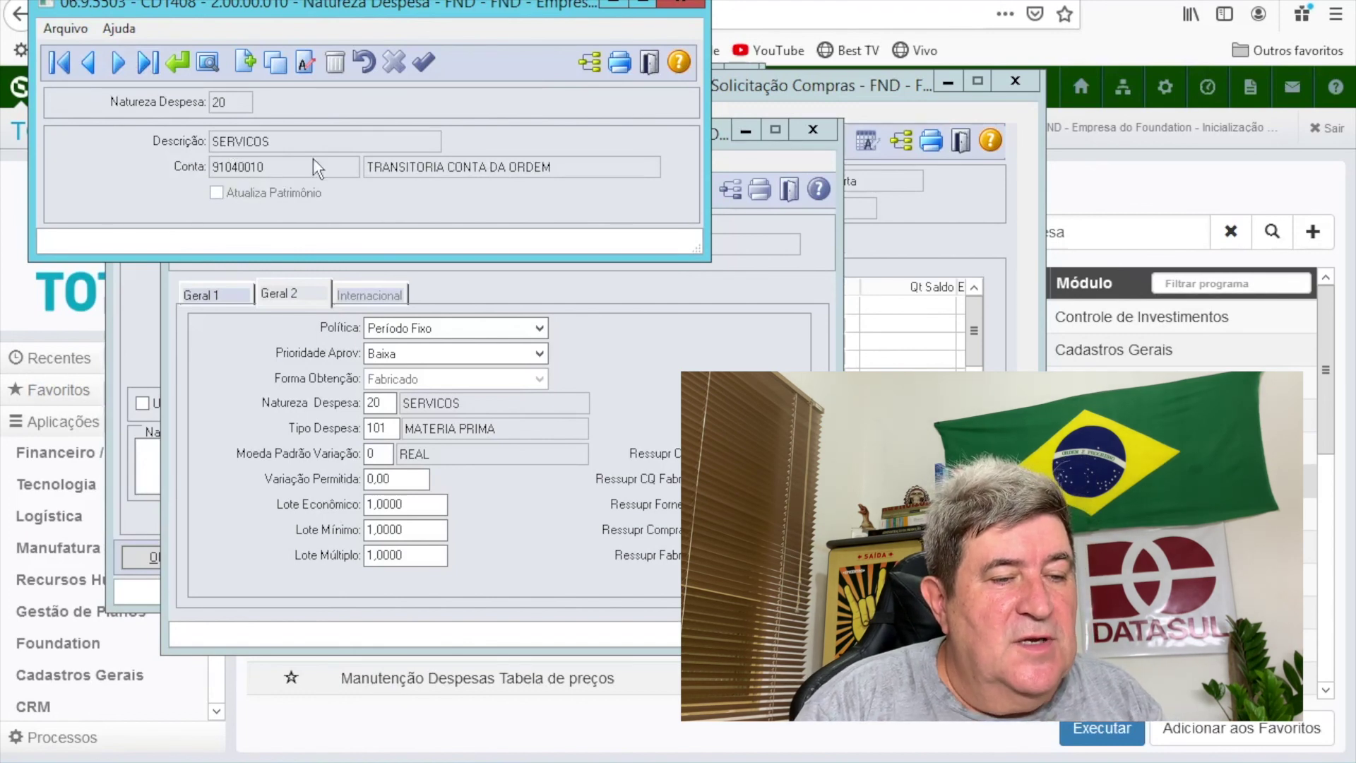
{"action": "left_click", "coordinate": [646, 65]}
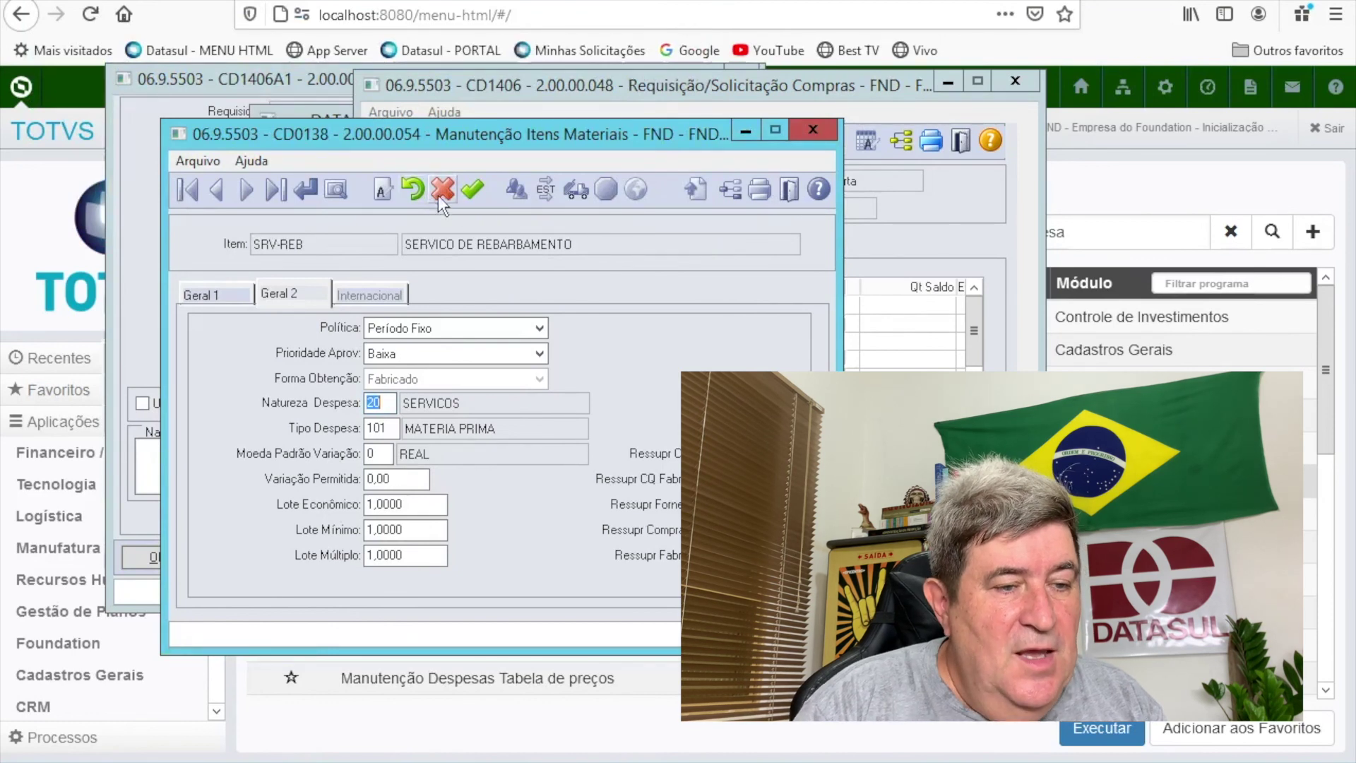
{"action": "left_click", "coordinate": [789, 189]}
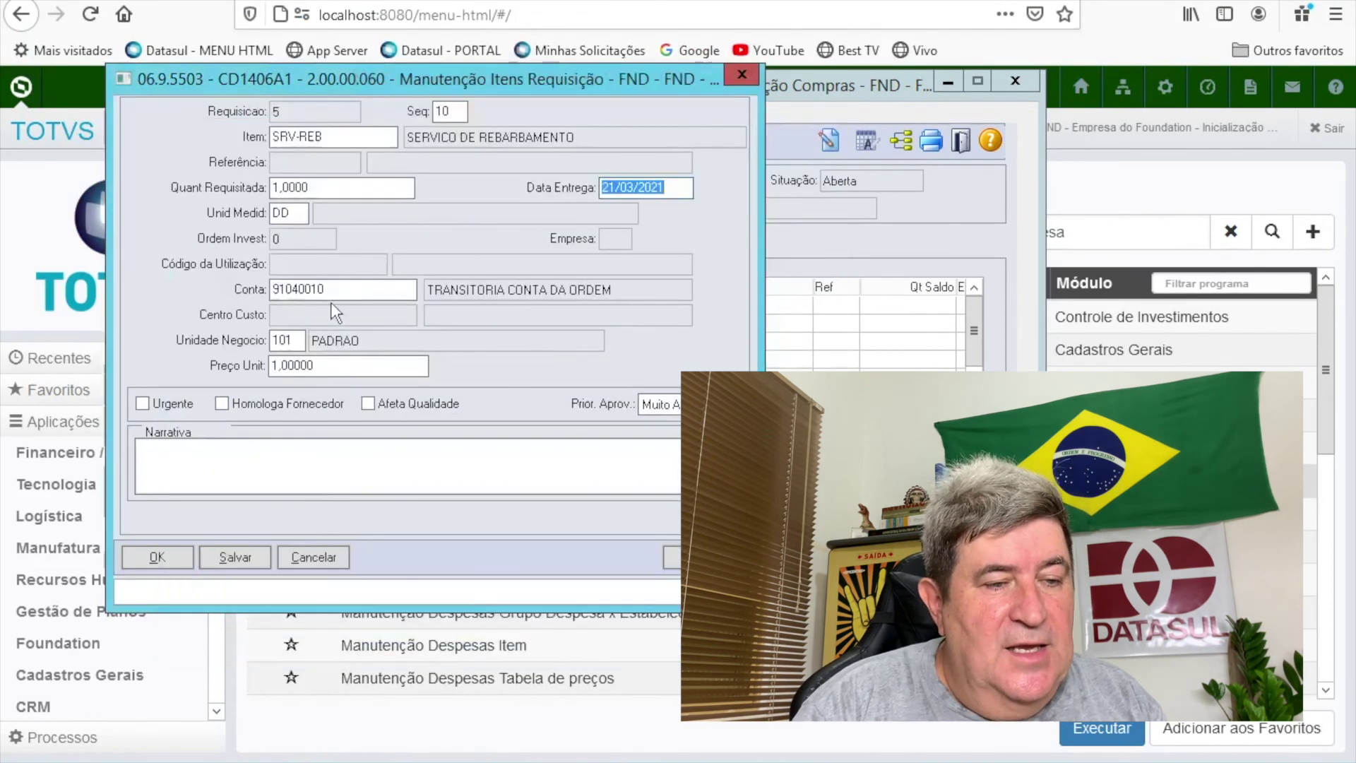
Review the item line's account and cost center fields, save the SRV-REB line, and acknowledge the pricing and approval messages.
{"action": "left_click", "coordinate": [369, 292]}
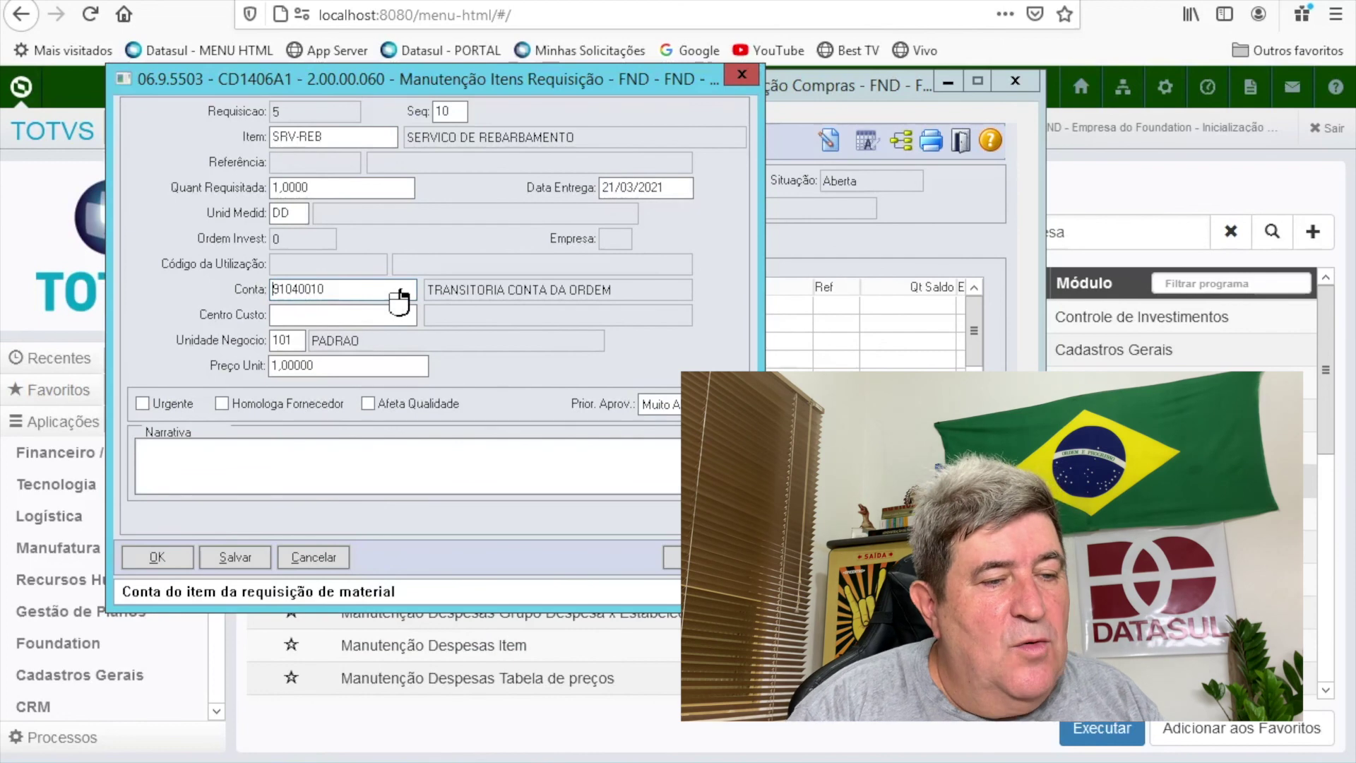
{"action": "key", "text": "Tab"}
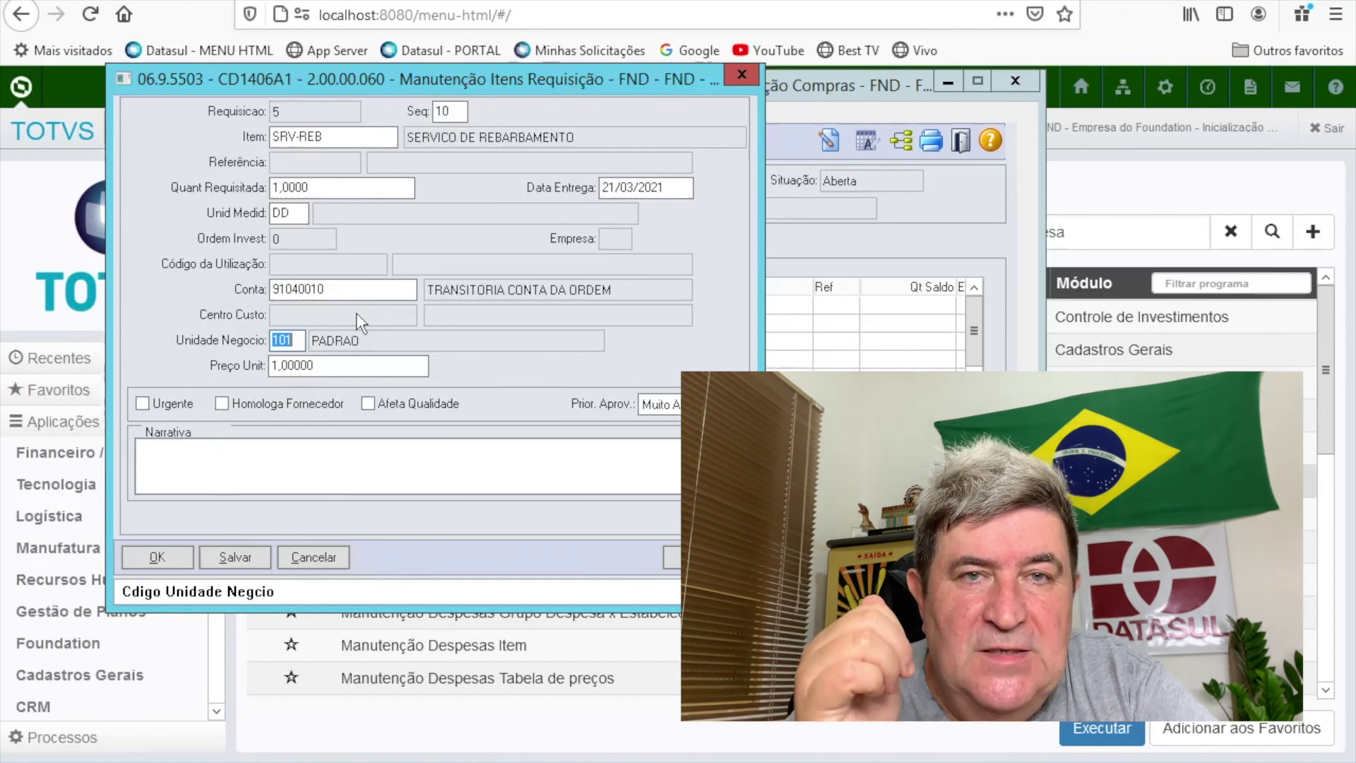
{"action": "left_click", "coordinate": [161, 553]}
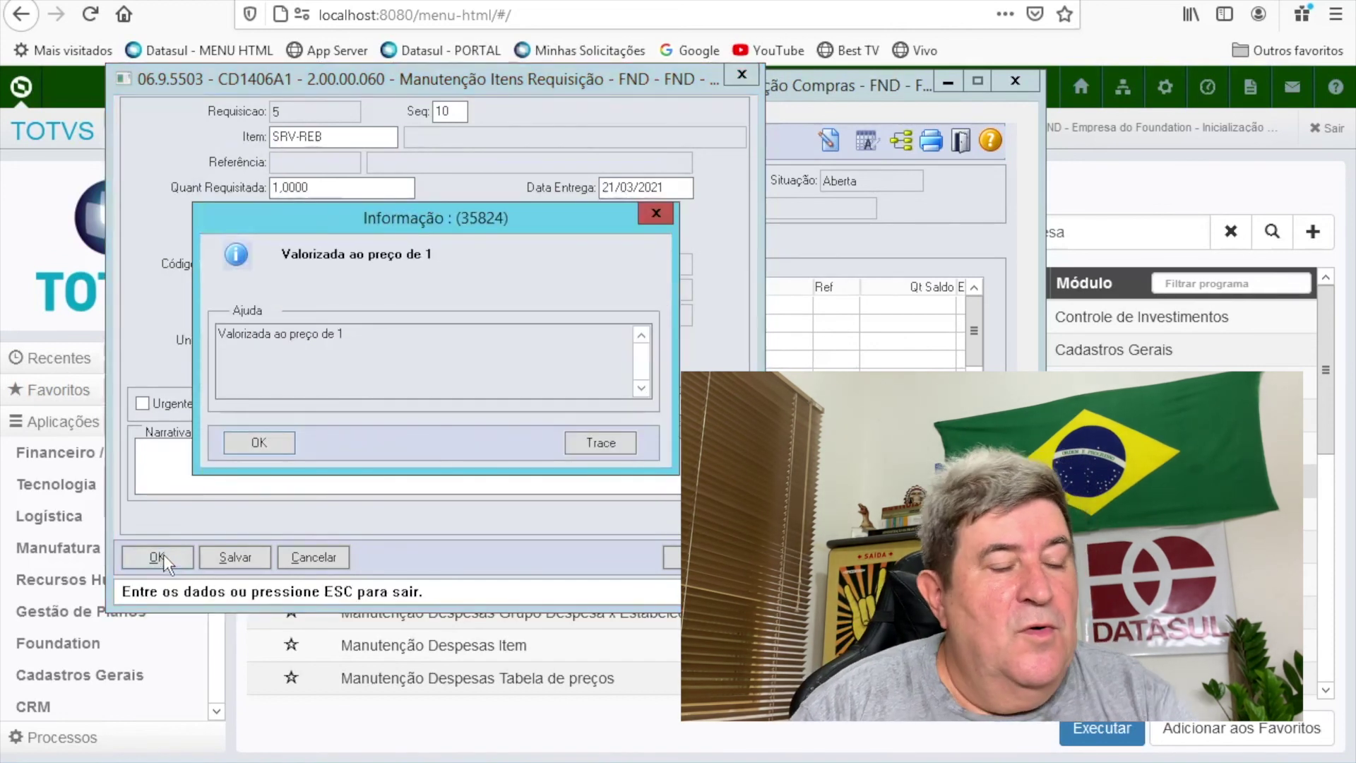
{"action": "left_click", "coordinate": [258, 443]}
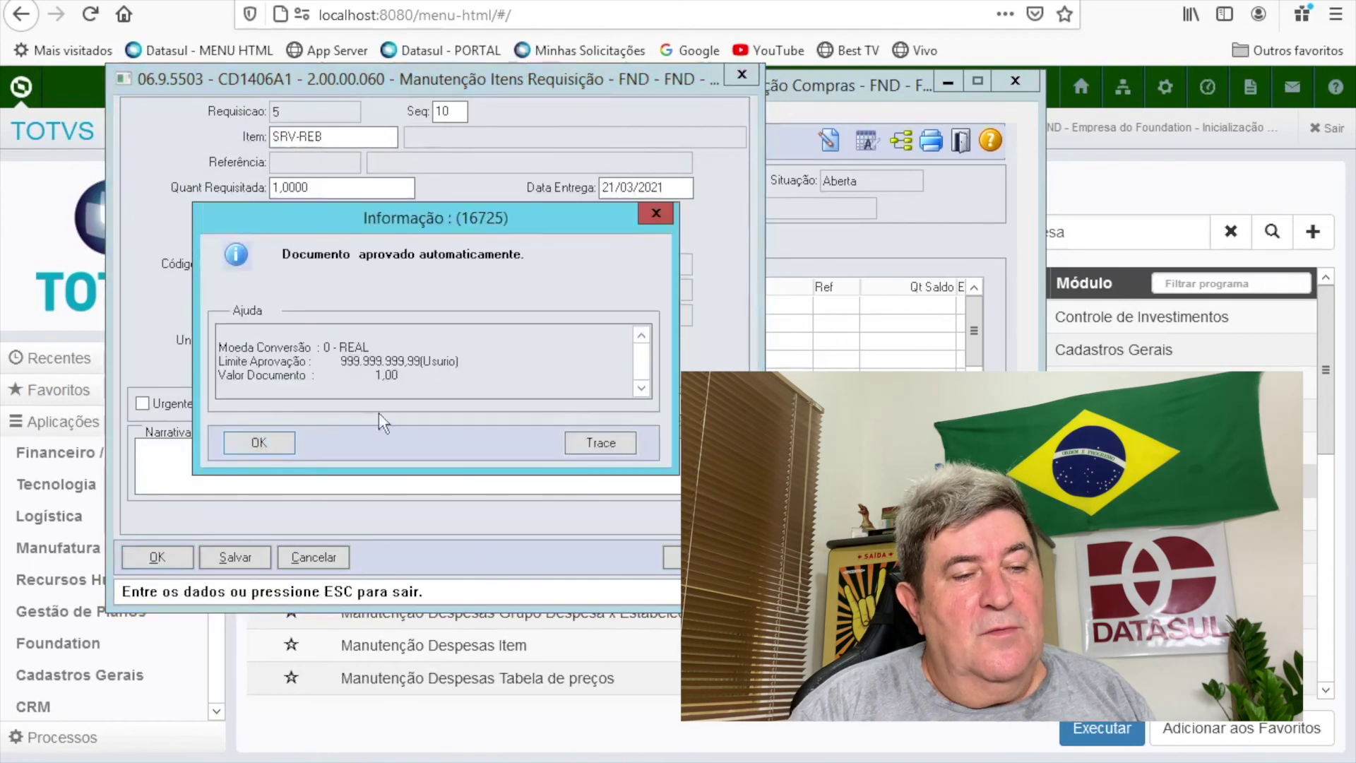
{"action": "left_click", "coordinate": [257, 443]}
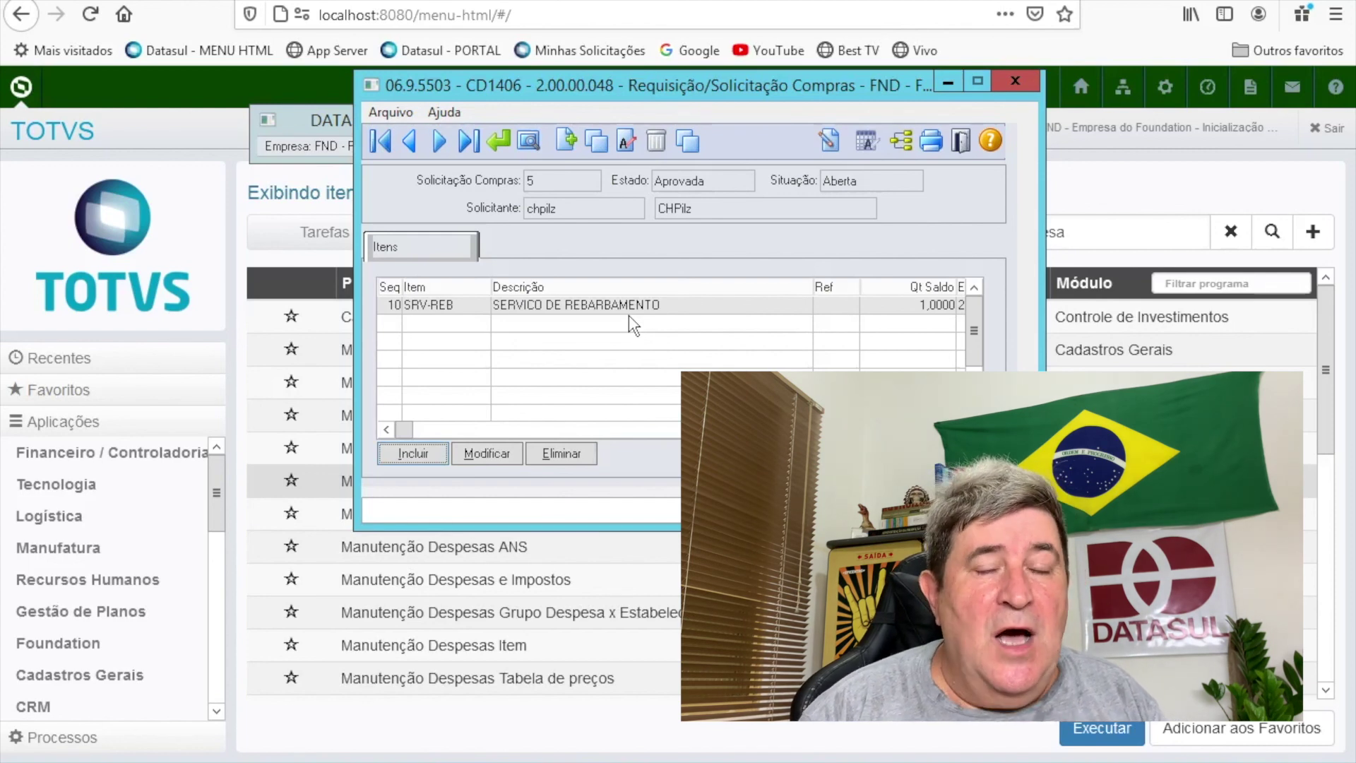
Close the purchase request program and run program CD0738, authenticating with the account password.
{"action": "left_click", "coordinate": [960, 141]}
{"action": "key", "text": "ctrl+alt+x"}
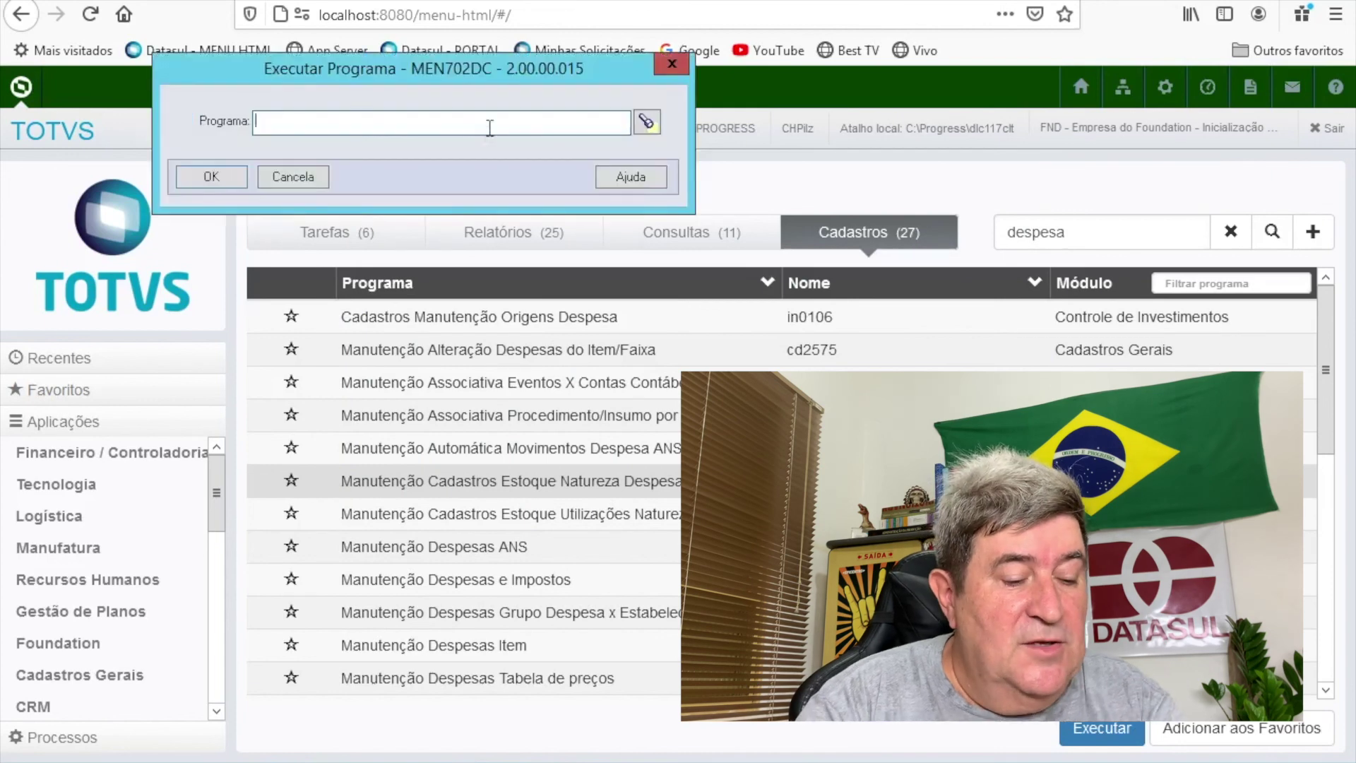
{"action": "type", "text": "CD0"}
{"action": "type", "text": "738"}
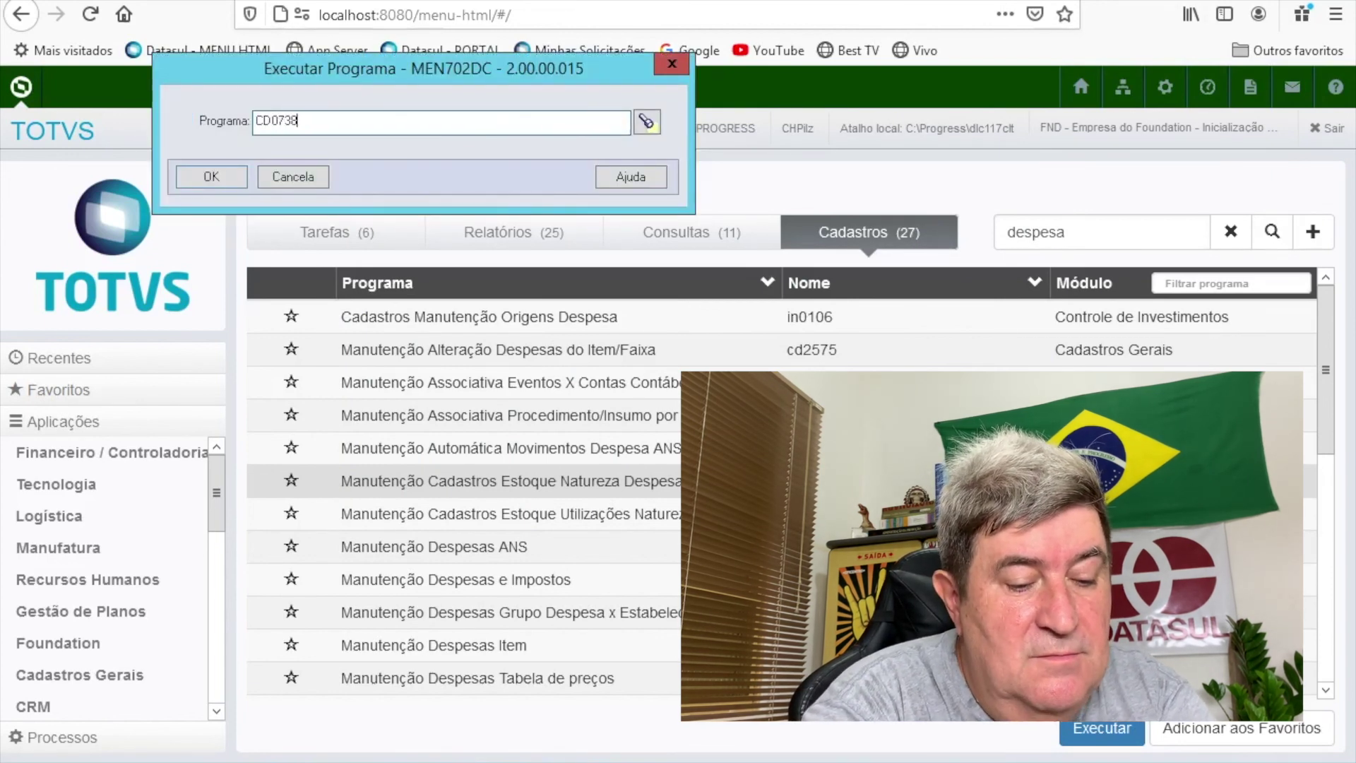
{"action": "key", "text": "Return"}
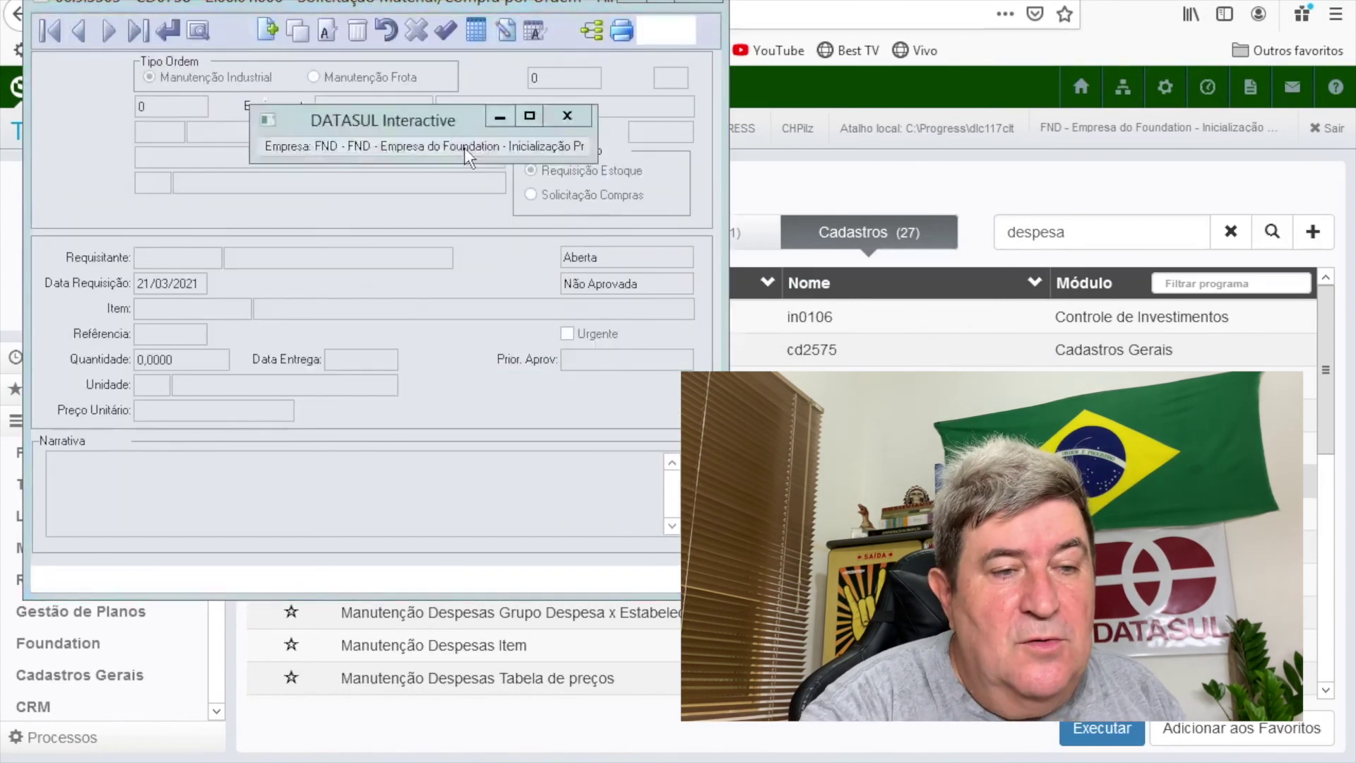
{"action": "type", "text": "***"}
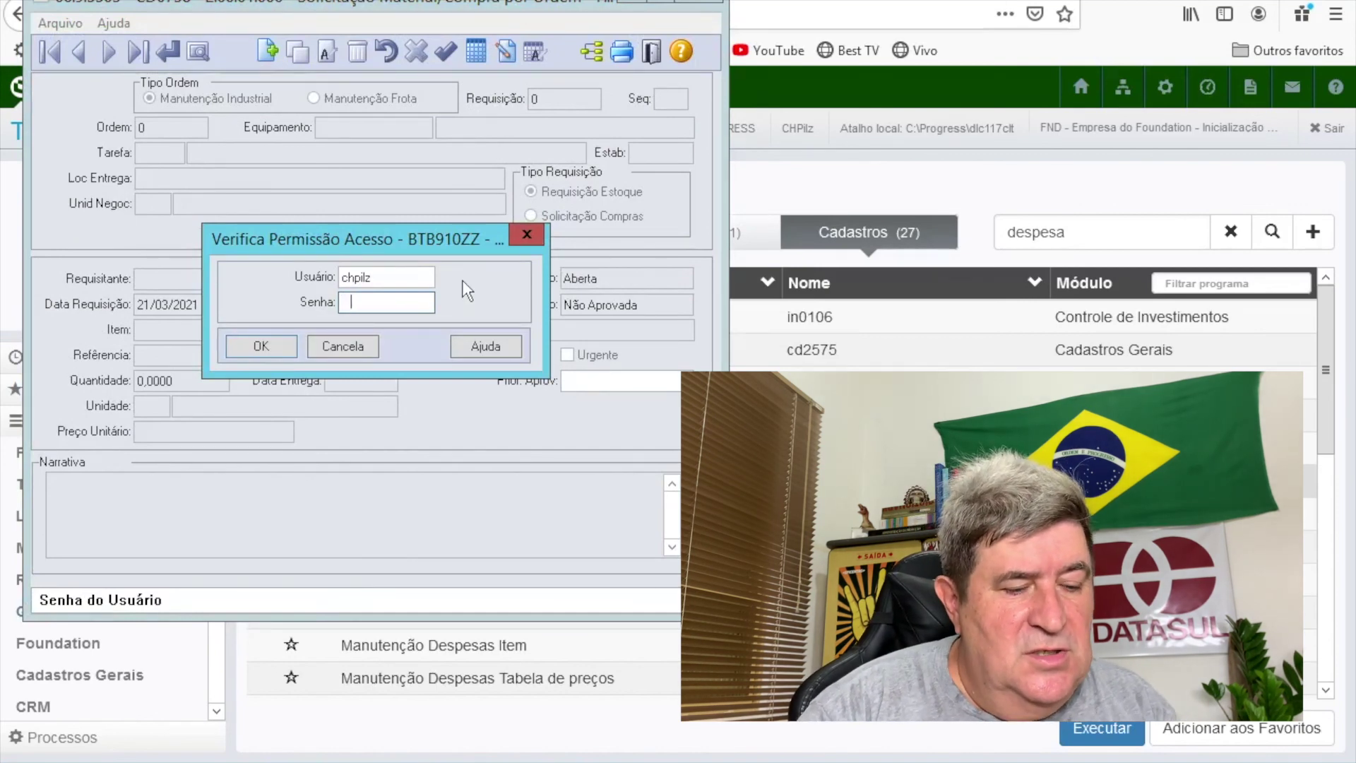
{"action": "key", "text": "Return"}
{"action": "left_click_drag", "start_coordinate": [396, 3], "coordinate": [625, 30]}
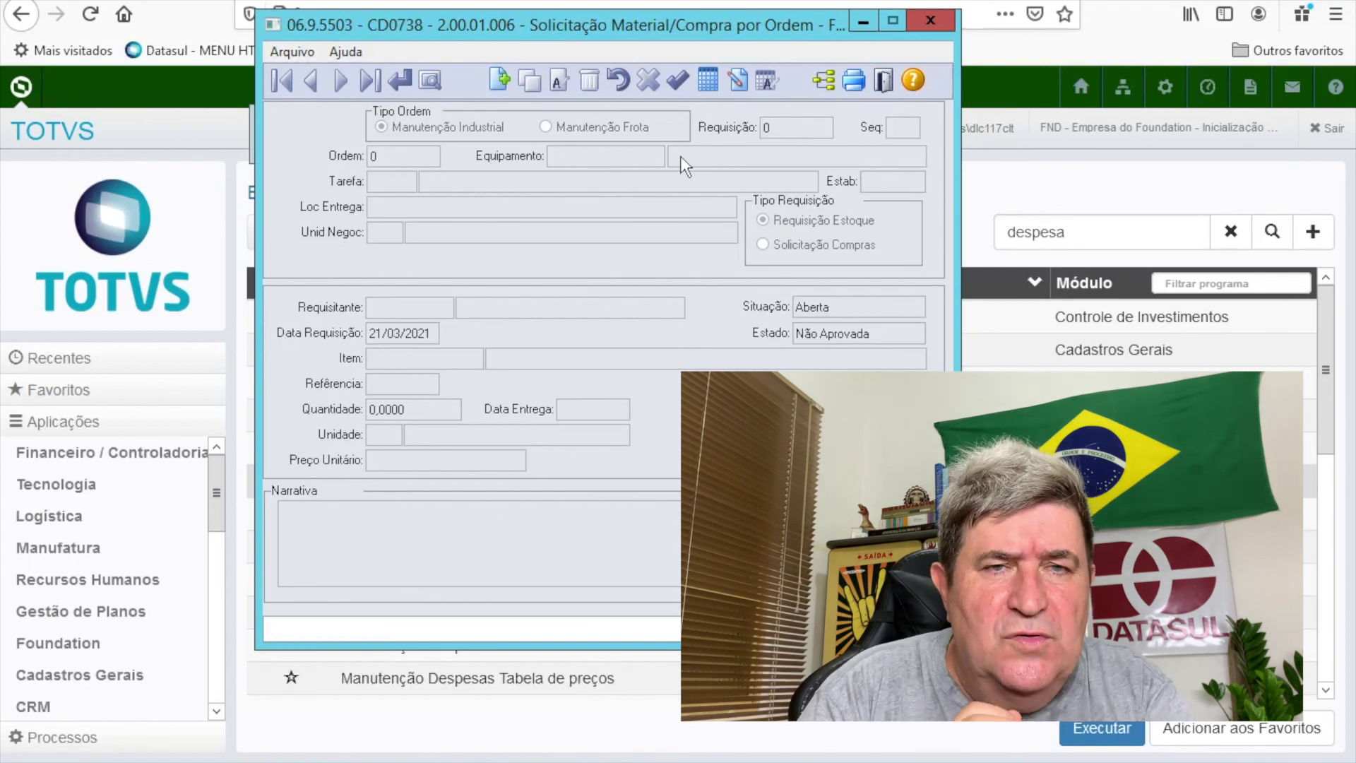
Start a new request for the EQUIP01 maintenance order with task 10 and request type Solicitação Compras.
{"action": "left_click", "coordinate": [499, 79]}
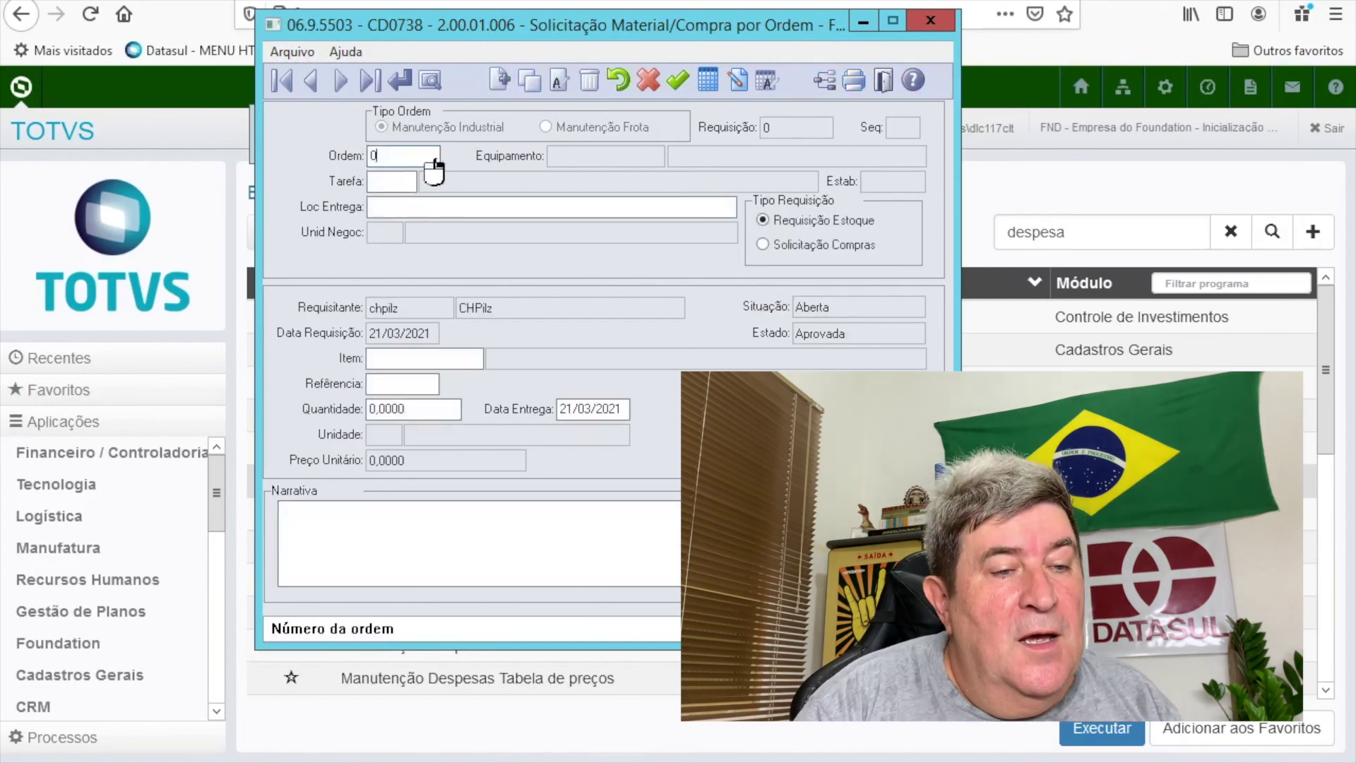
{"action": "double_click", "coordinate": [426, 158]}
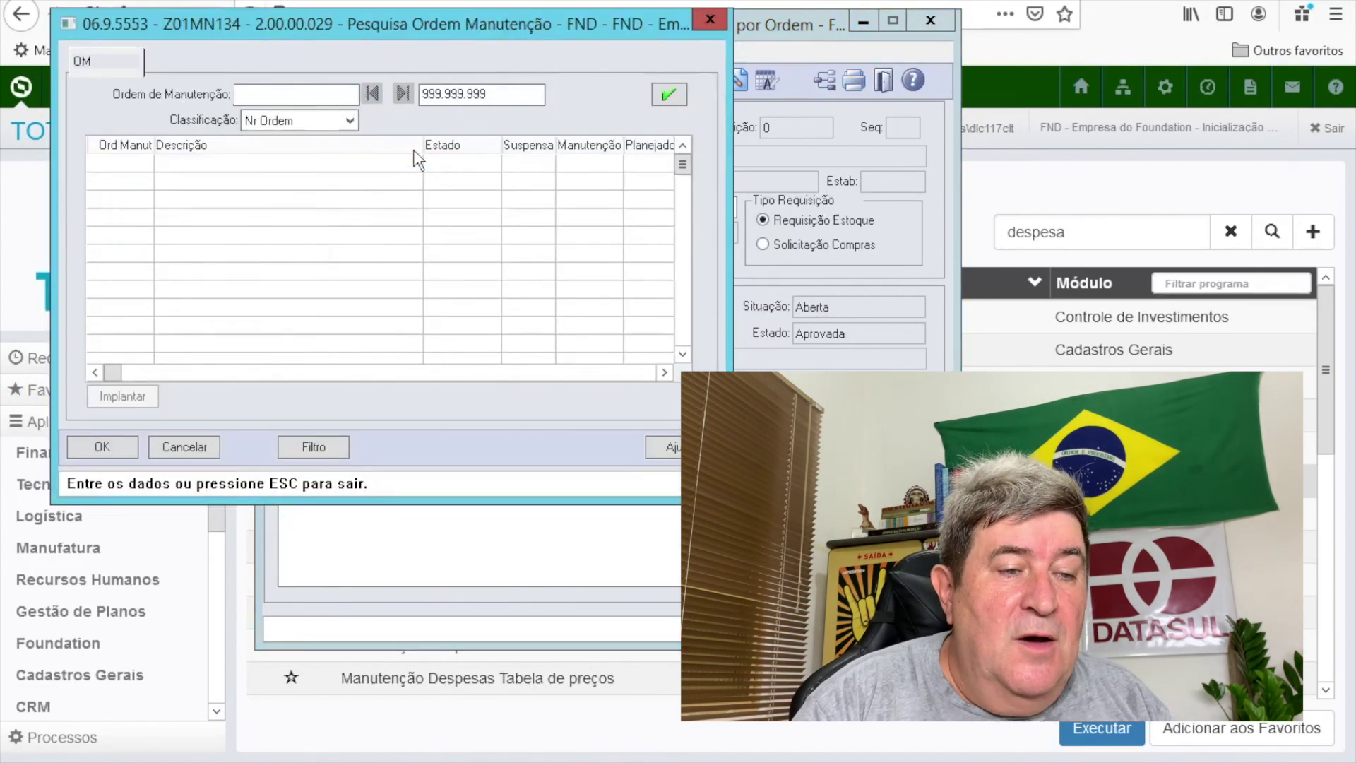
{"action": "left_click", "coordinate": [668, 95]}
{"action": "double_click", "coordinate": [345, 159]}
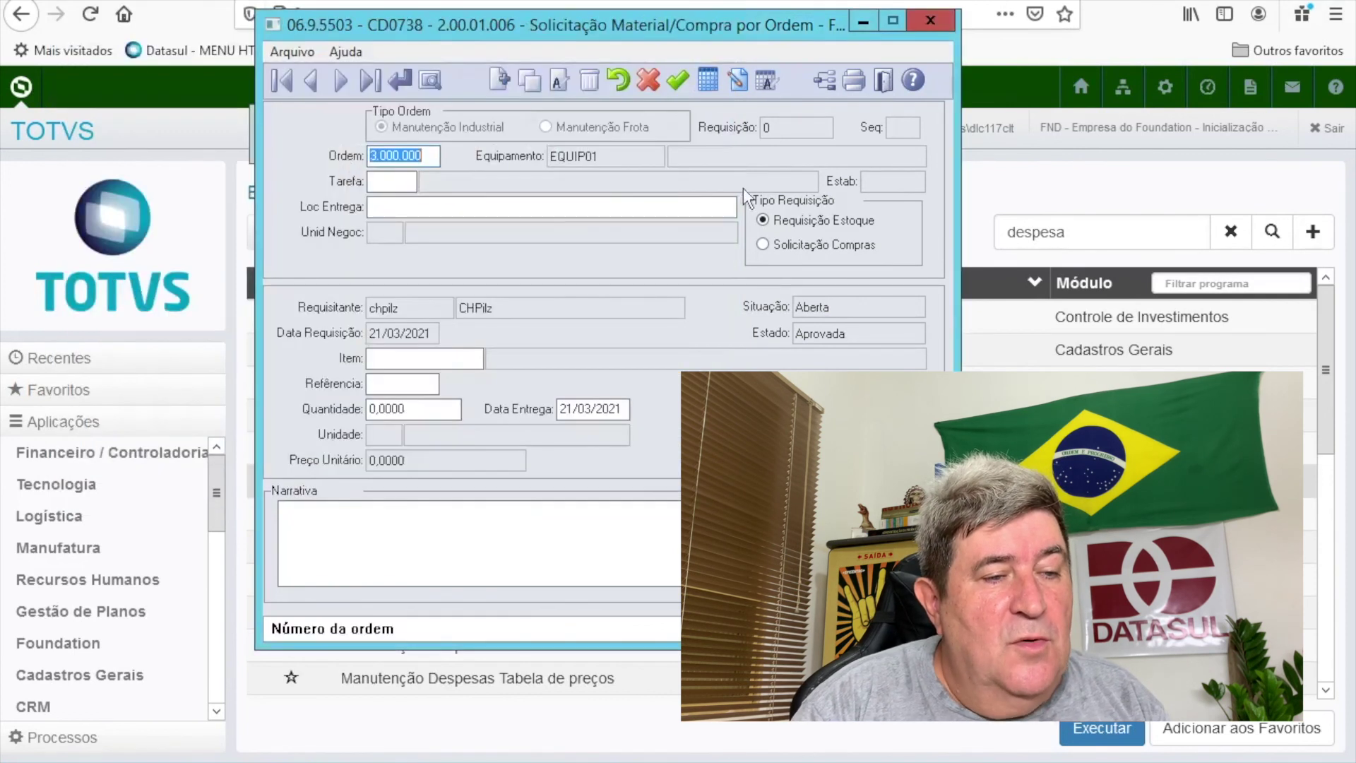
{"action": "key", "text": "Tab"}
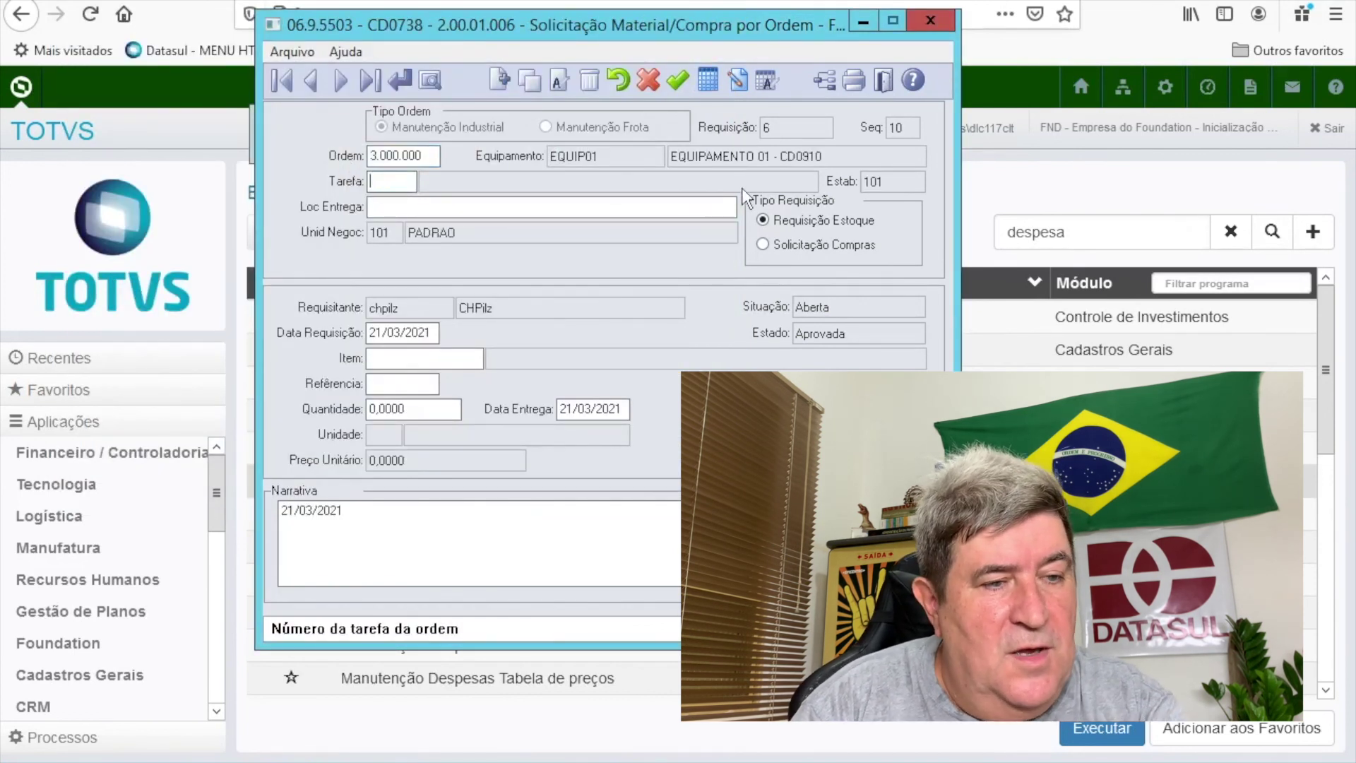
{"action": "type", "text": "10"}
{"action": "key", "text": "Tab"}
{"action": "left_click", "coordinate": [819, 248]}
Select item 070-05 (HIGIMED) with a quantity of 1, save the request, and leave entry mode.
{"action": "double_click", "coordinate": [472, 362]}
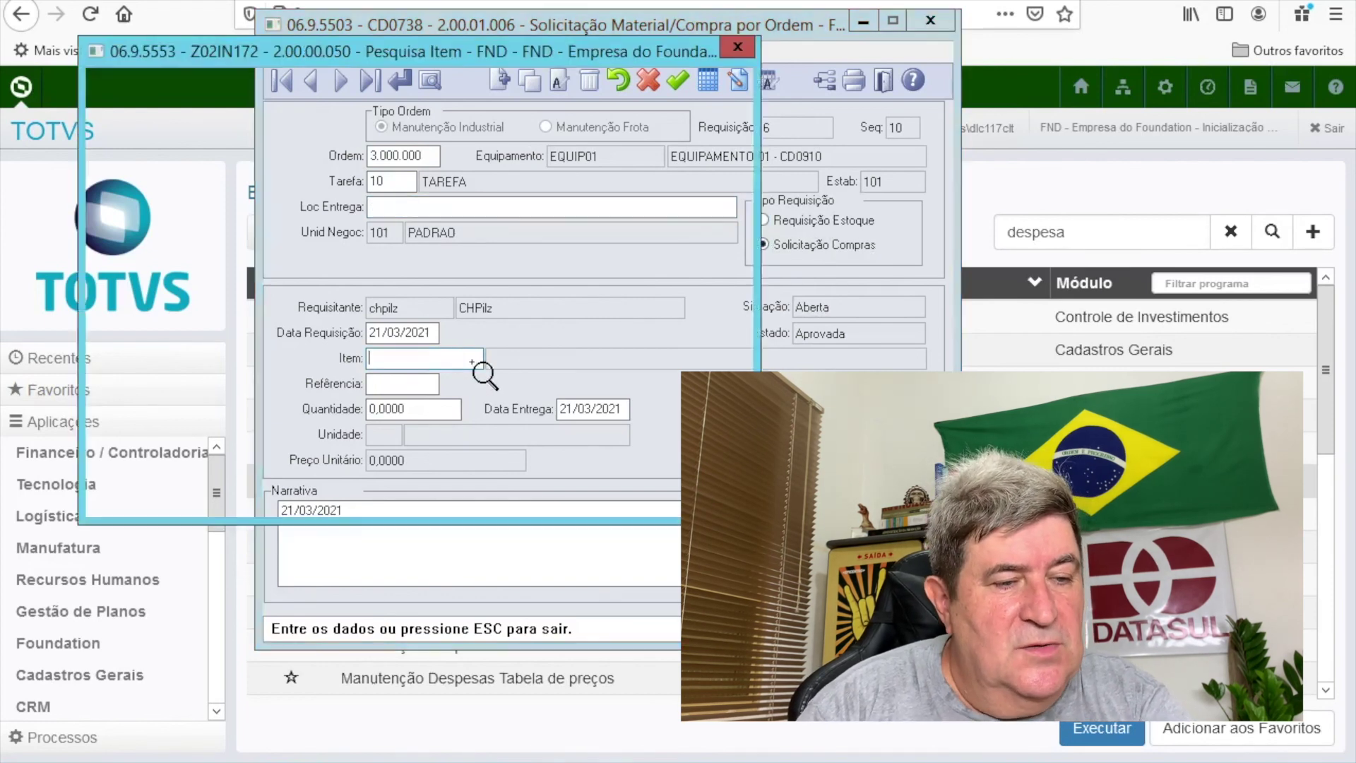
{"action": "double_click", "coordinate": [281, 203]}
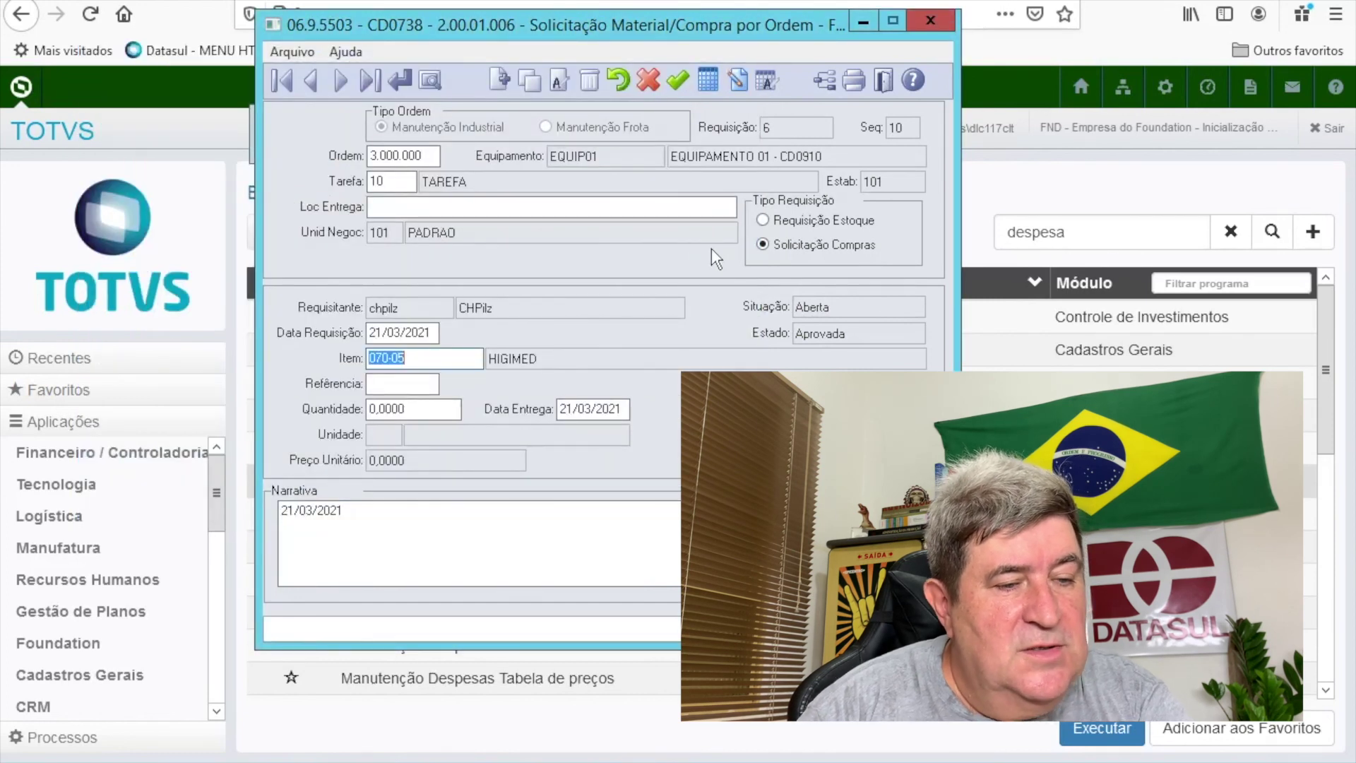
{"action": "key", "text": "Tab"}
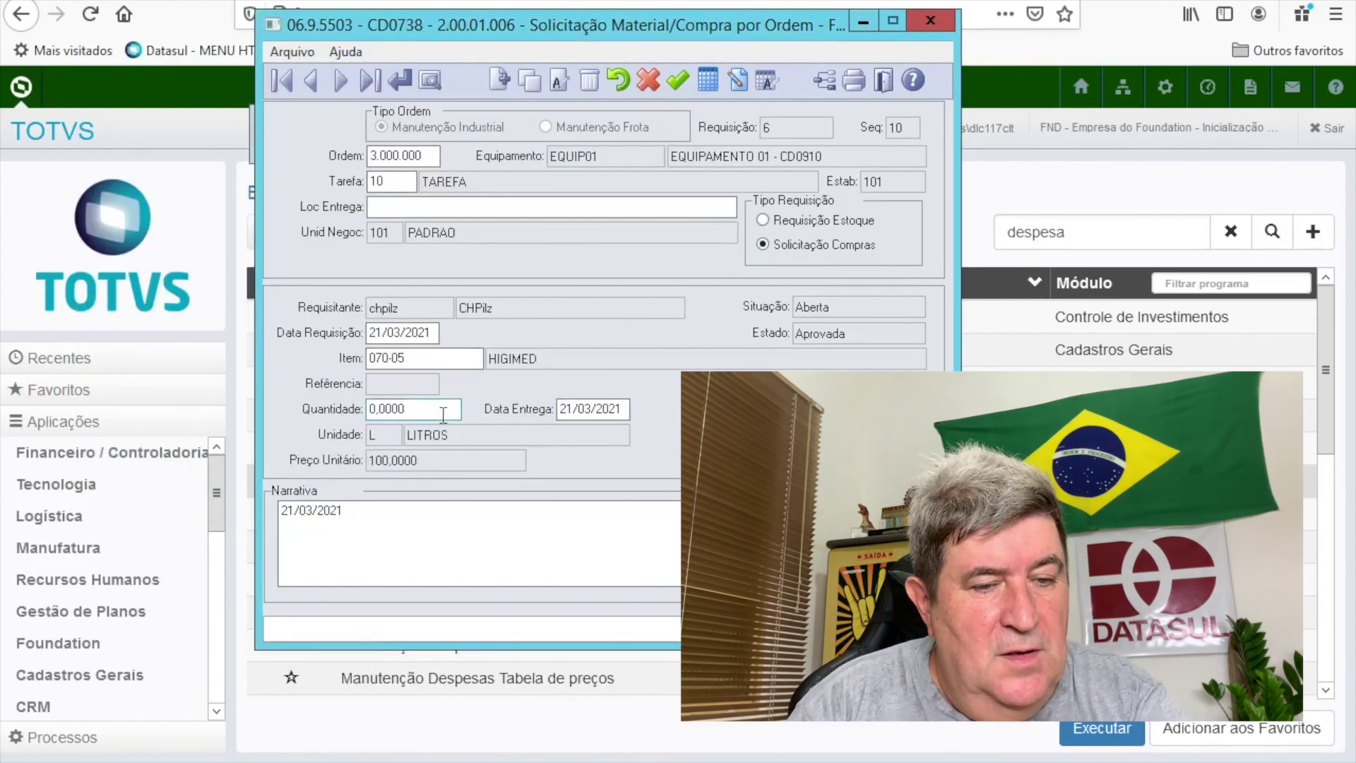
{"action": "left_click", "coordinate": [431, 409]}
{"action": "type", "text": "1"}
{"action": "key", "text": "Tab"}
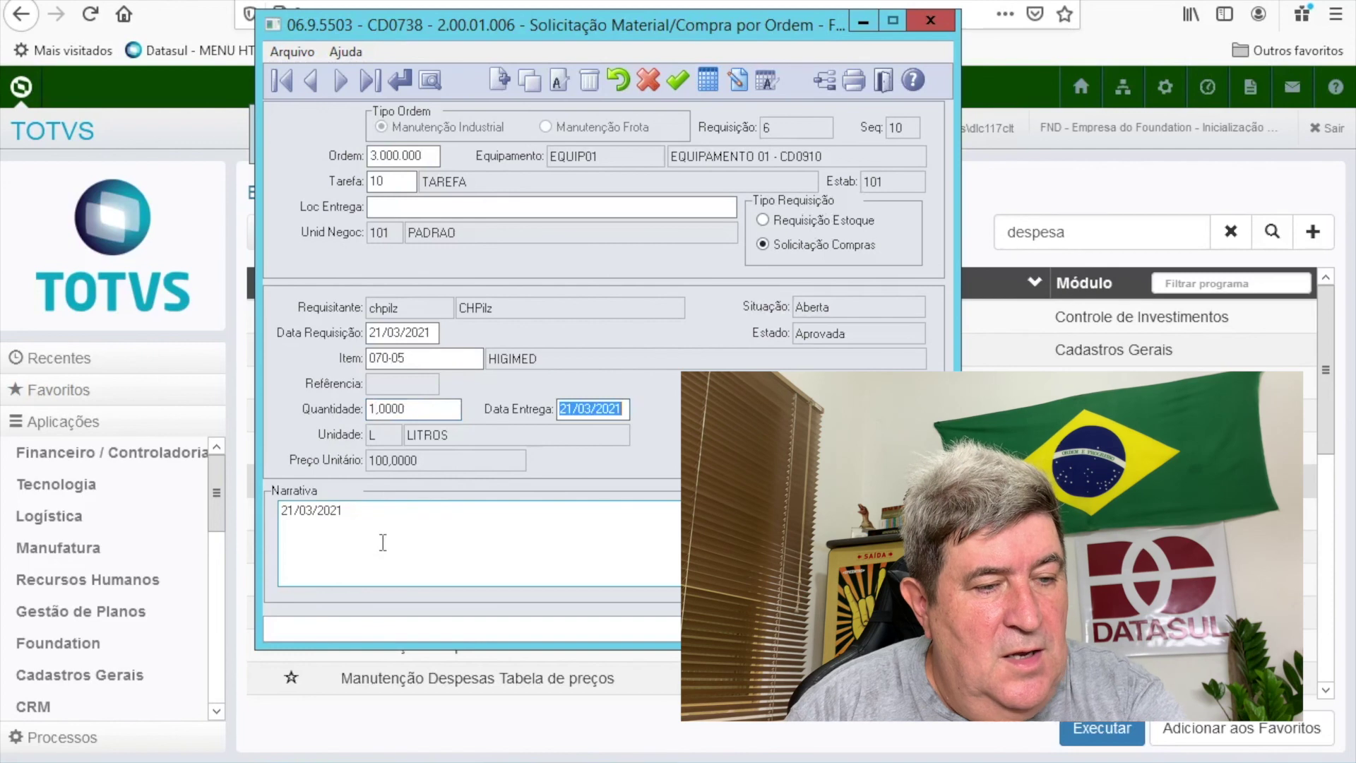
{"action": "left_click", "coordinate": [389, 534]}
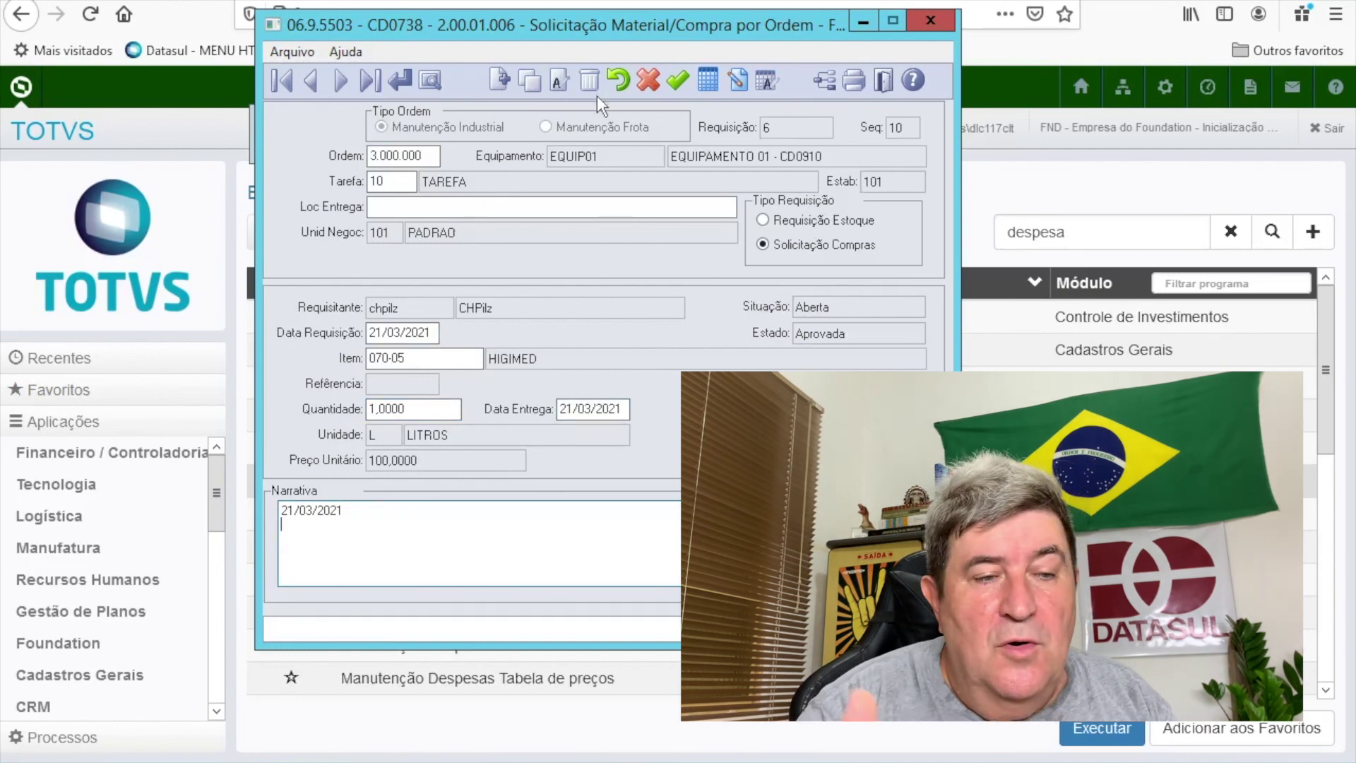
{"action": "left_click", "coordinate": [677, 79]}
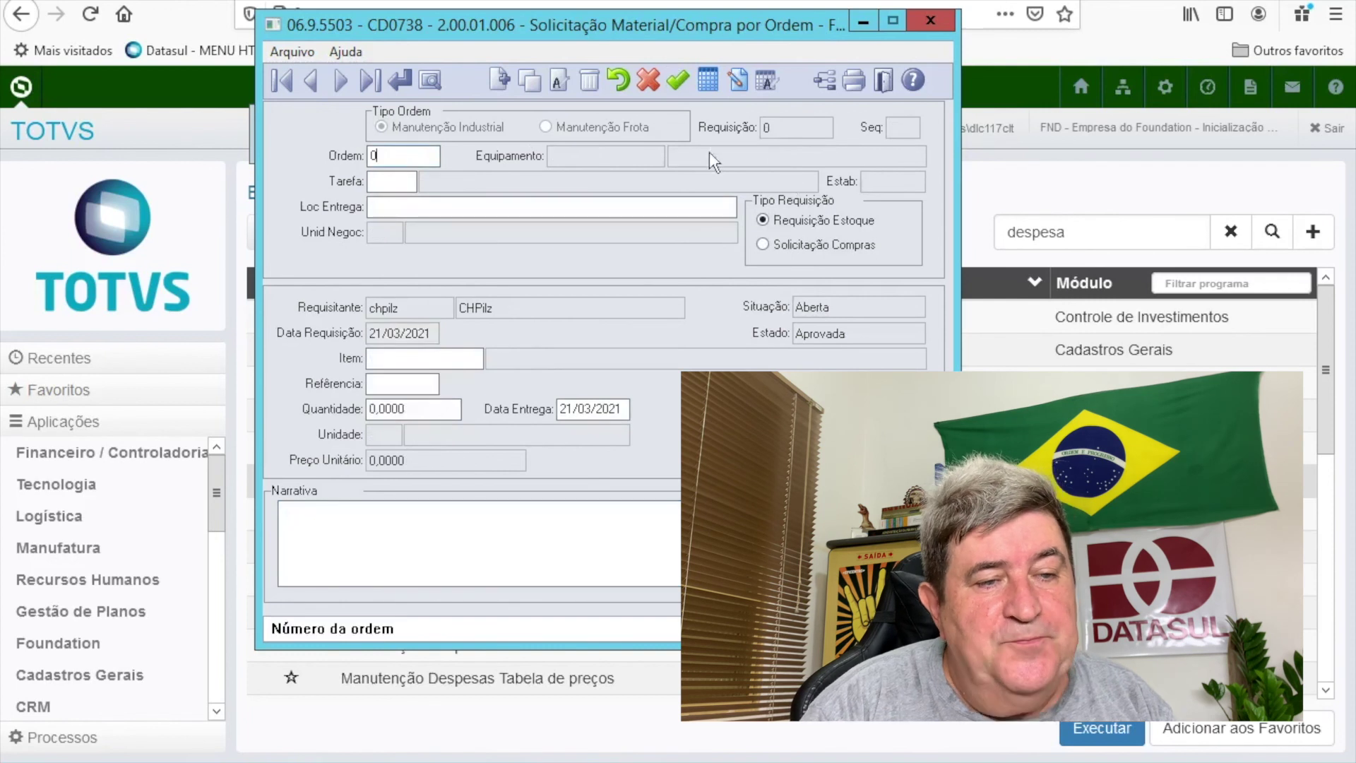
{"action": "left_click", "coordinate": [648, 80]}
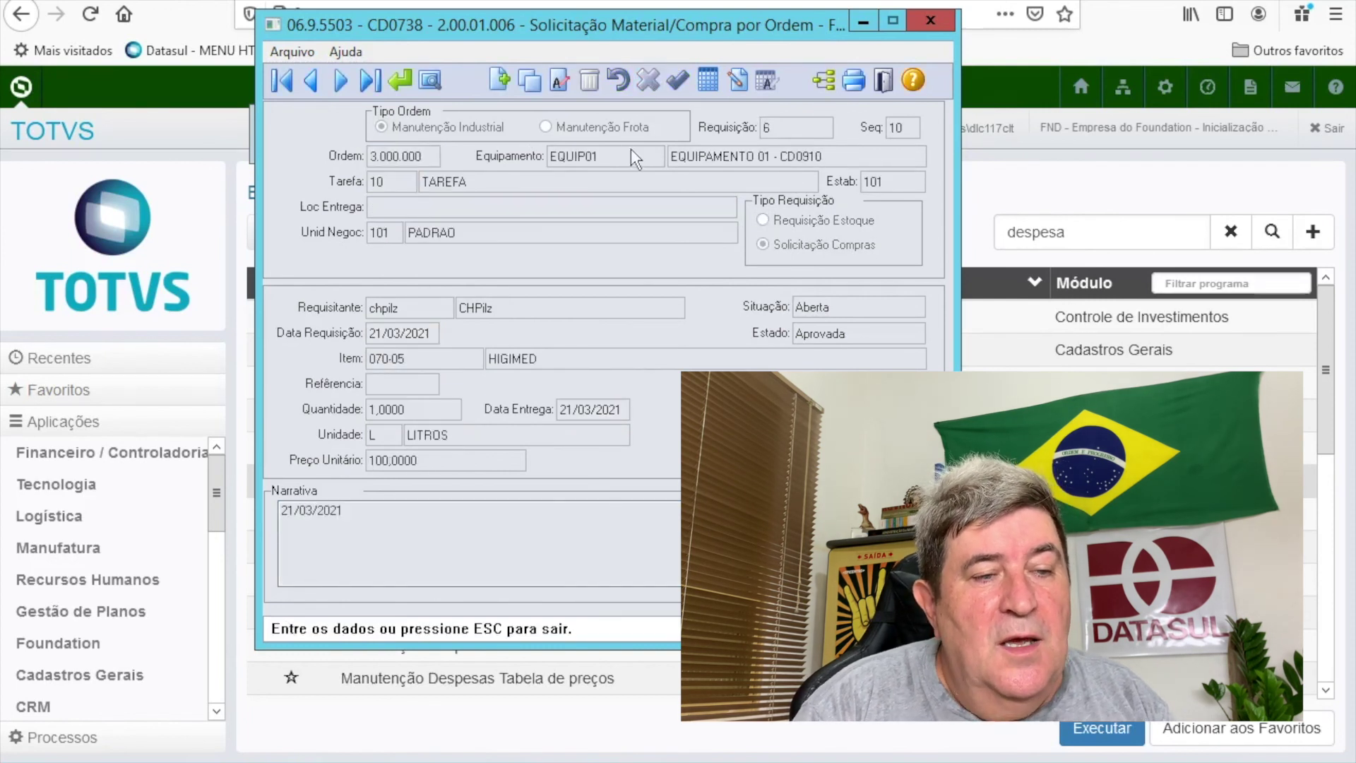
Check the saved request in the purchase request program CD1406, authenticating with the account password, and return to CD0738.
{"action": "left_click", "coordinate": [736, 80]}
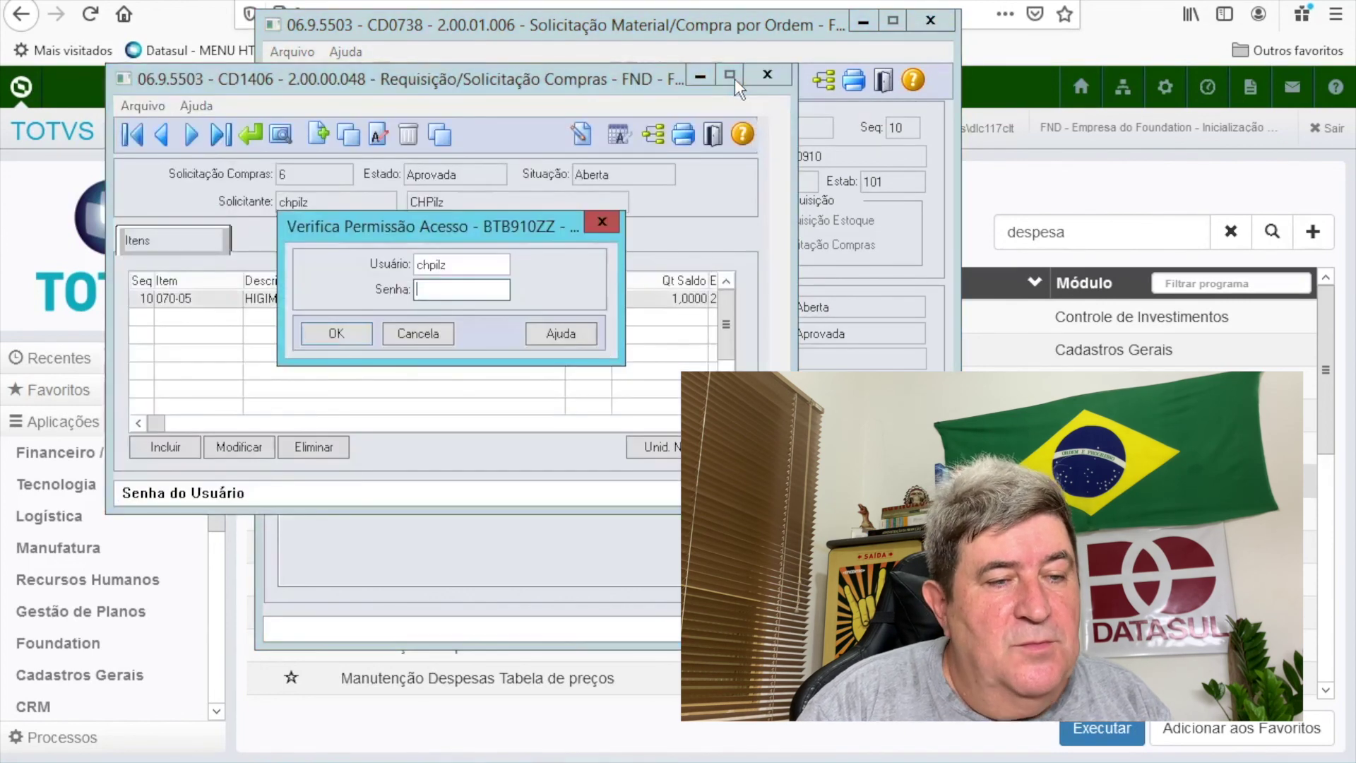
{"action": "type", "text": "***"}
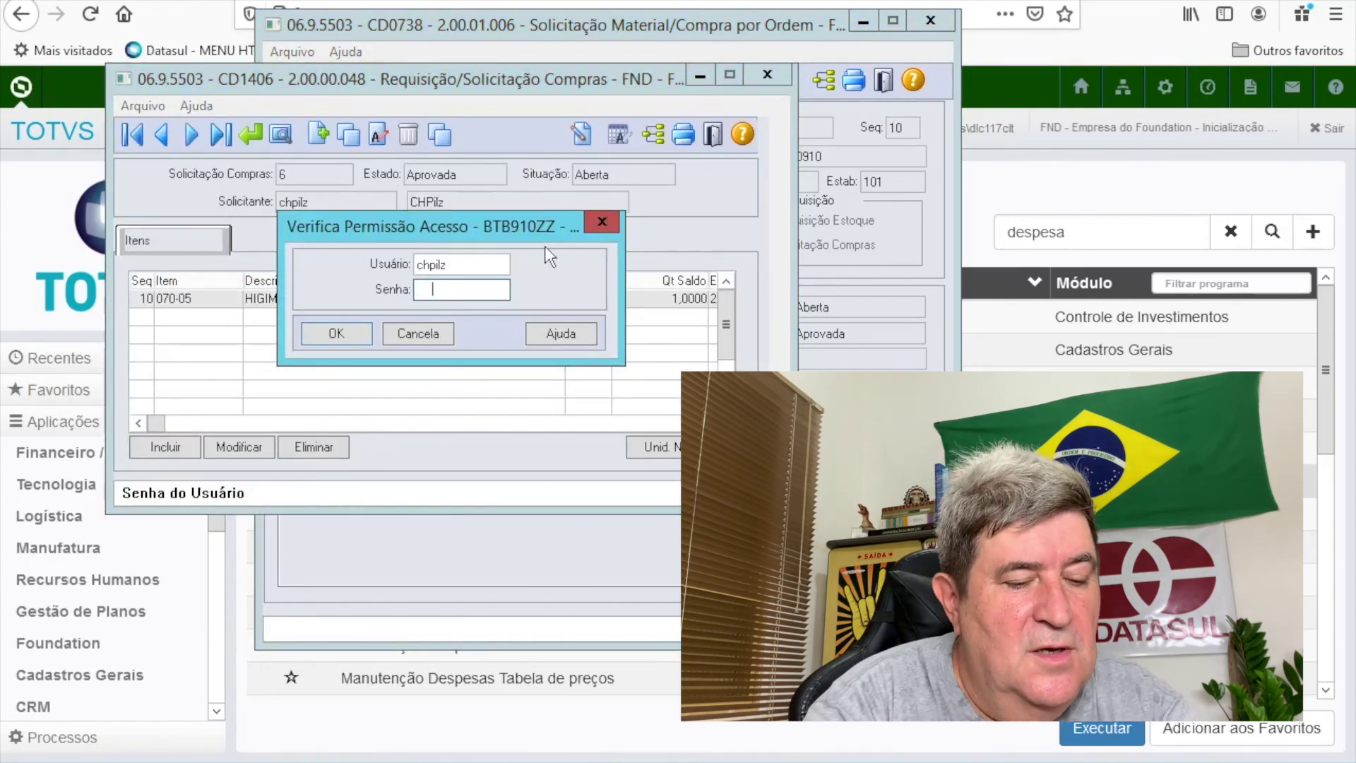
{"action": "key", "text": "Return"}
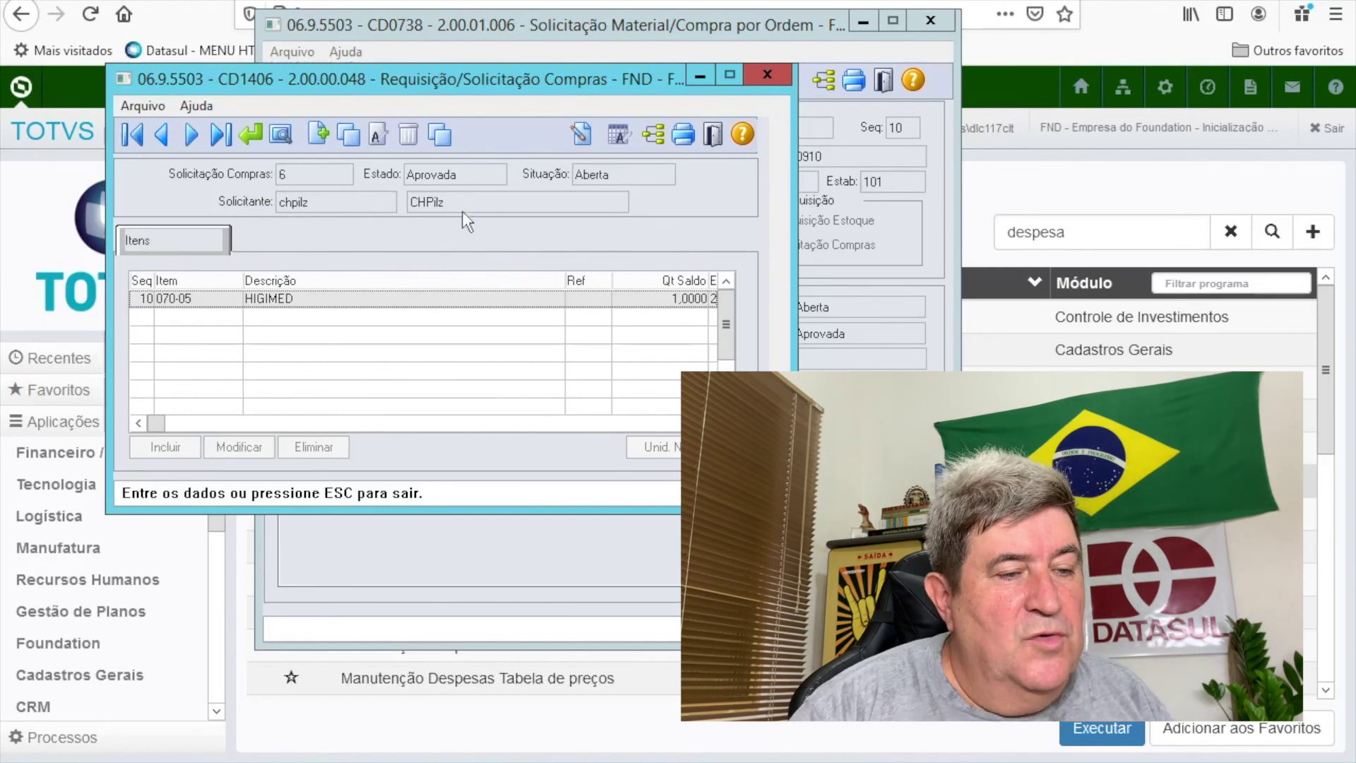
{"action": "left_click", "coordinate": [713, 137]}
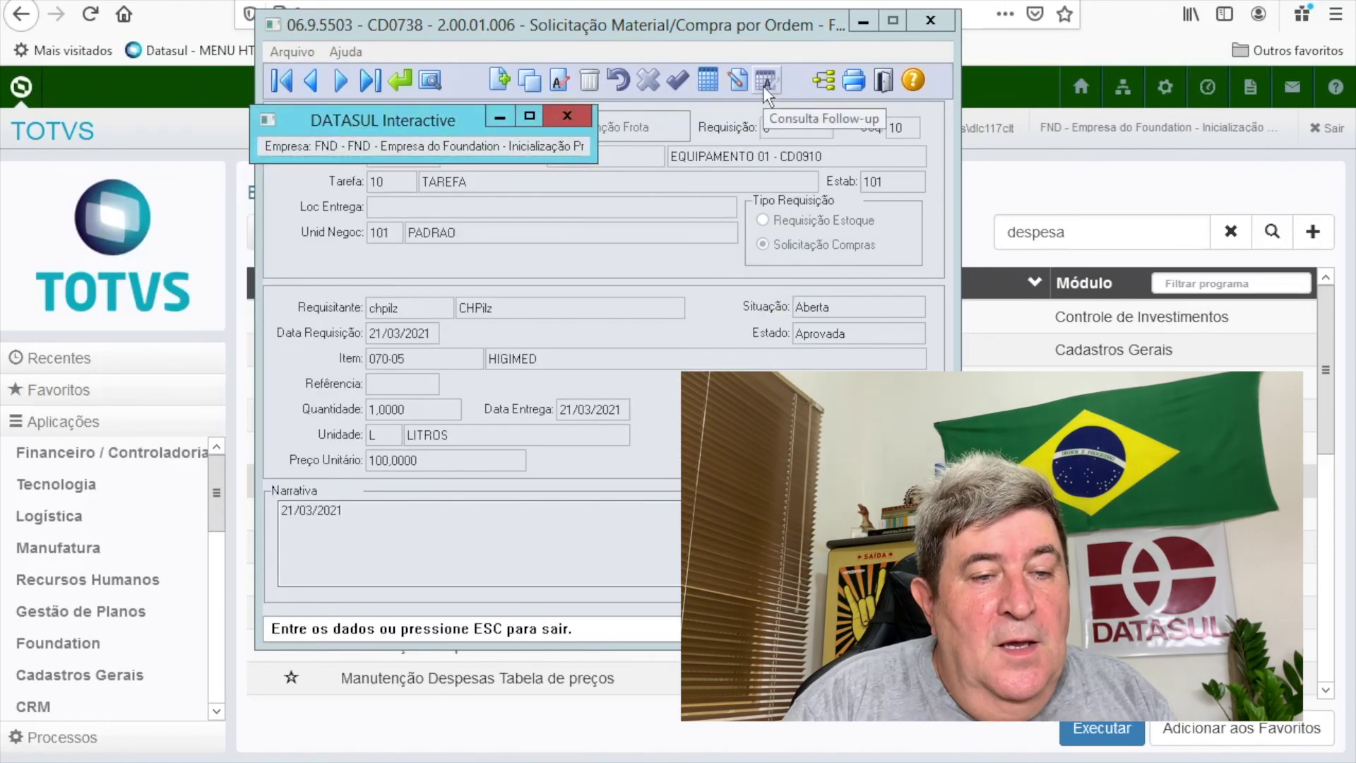
Close CD0738 and run program CD0744 for requests from reservations, authenticating with the account password.
{"action": "left_click", "coordinate": [883, 81]}
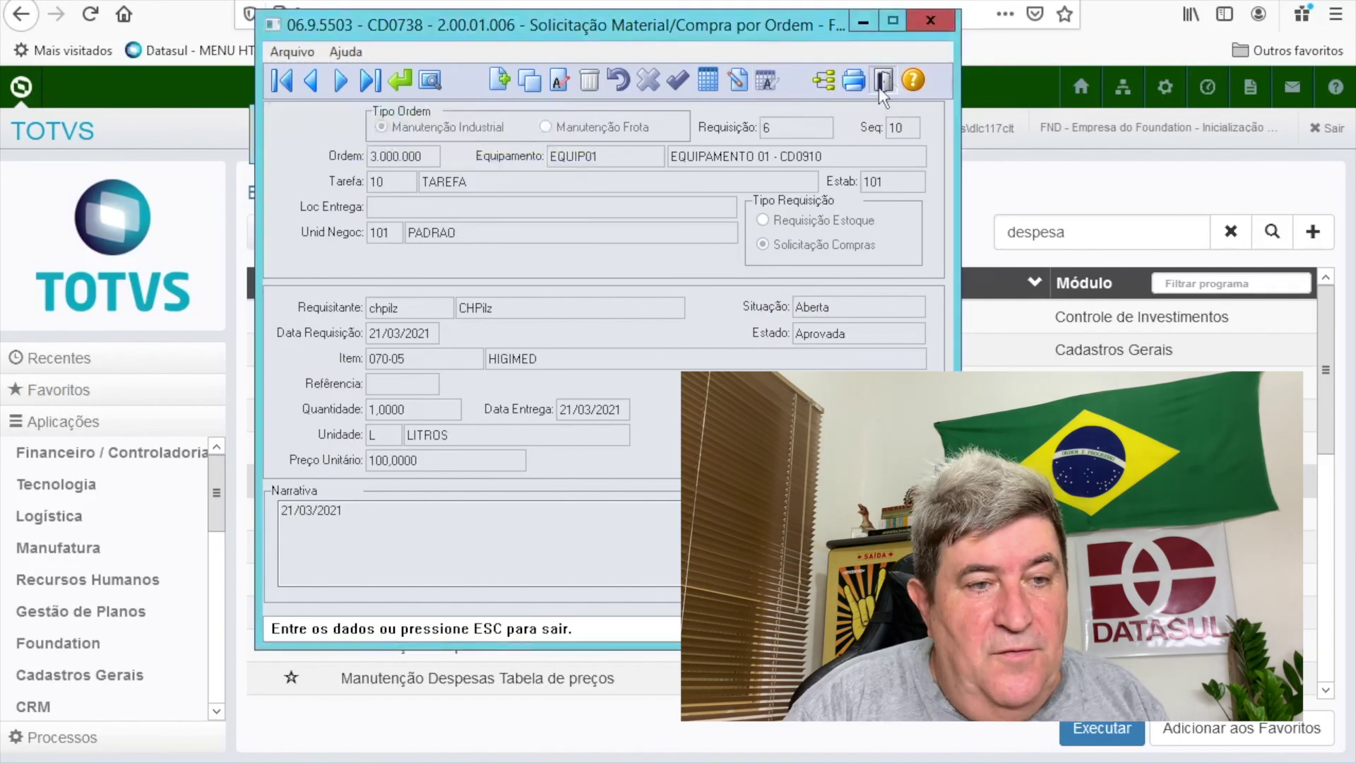
{"action": "key", "text": "ctrl+alt+x"}
{"action": "type", "text": "CD"}
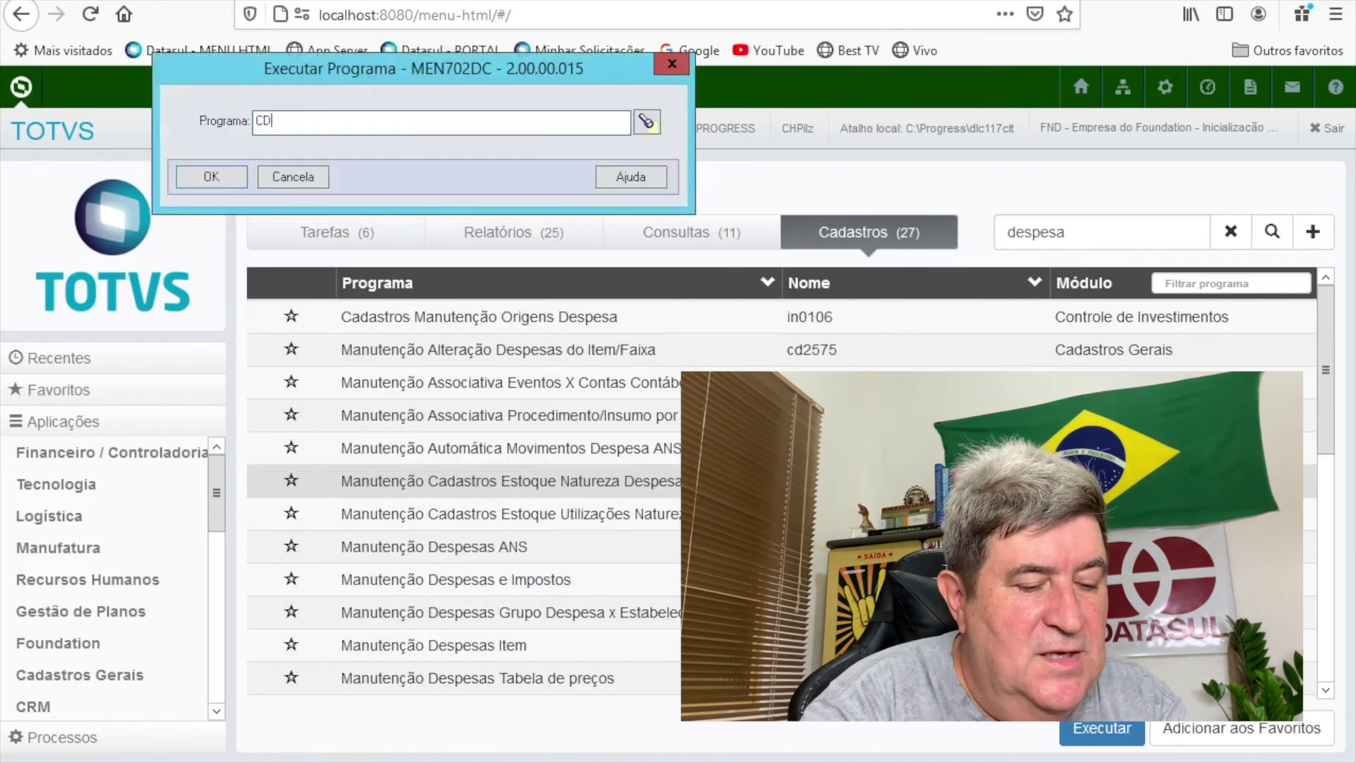
{"action": "type", "text": "0744"}
{"action": "key", "text": "Return"}
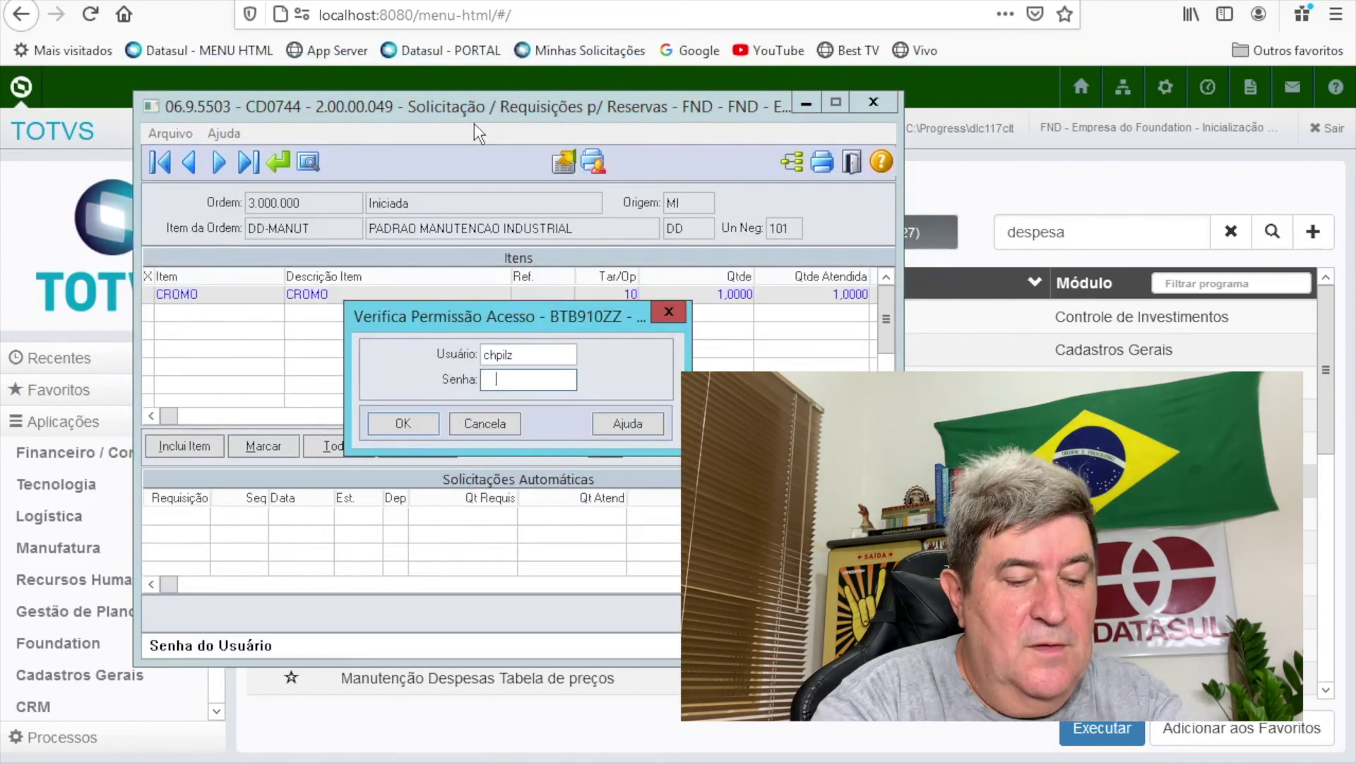
{"action": "key", "text": "Return"}
{"action": "left_click_drag", "start_coordinate": [485, 105], "coordinate": [689, 64]}
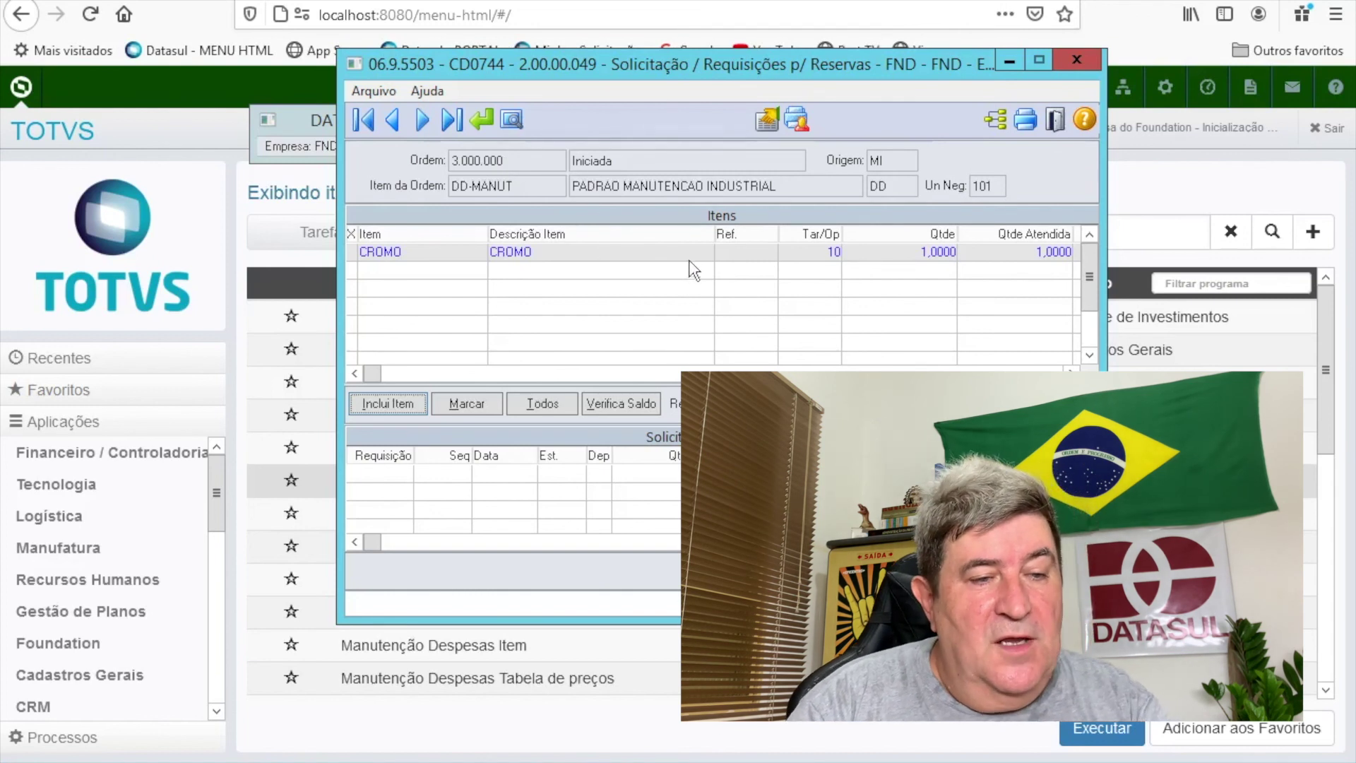
Include reservation item OL001 in task 10 of the order with warehouse ALM and a quantity of 1.
{"action": "left_click", "coordinate": [638, 252]}
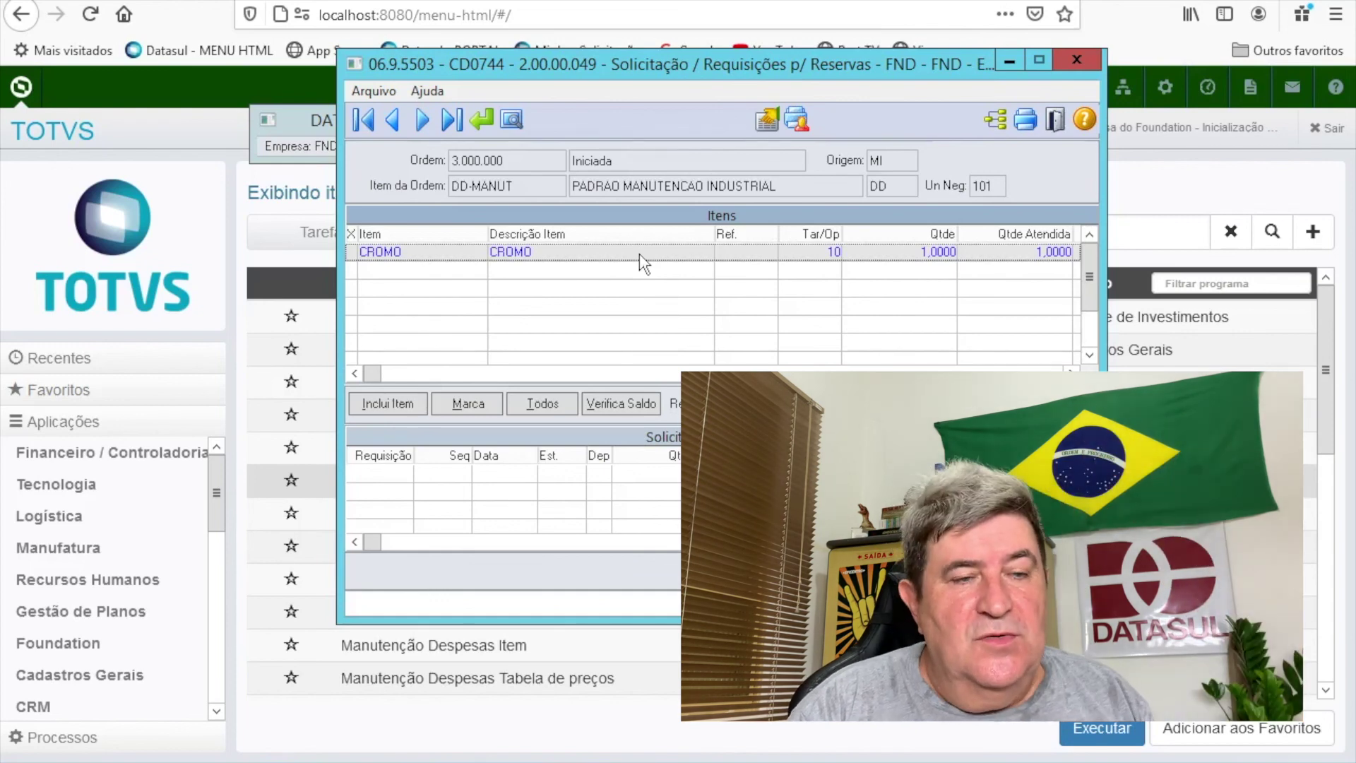
{"action": "left_click", "coordinate": [392, 404]}
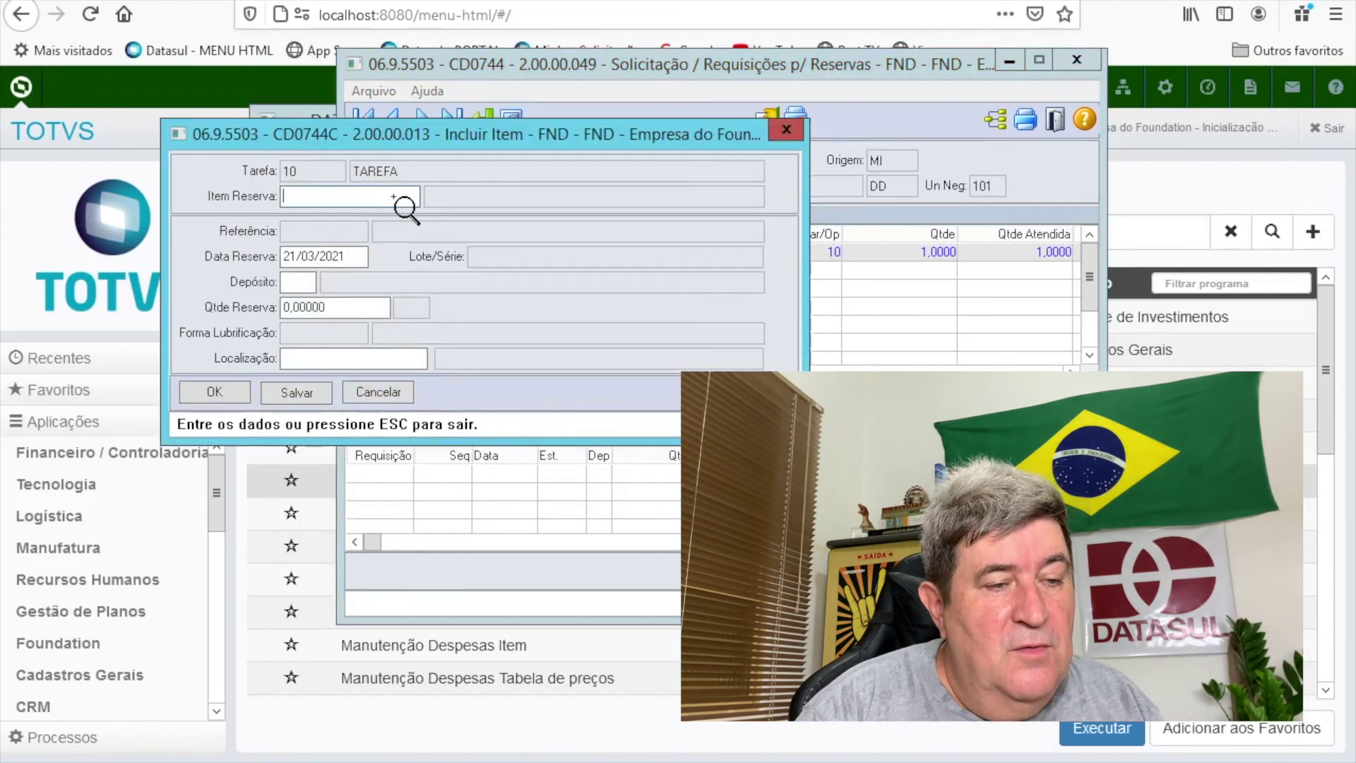
{"action": "double_click", "coordinate": [319, 206]}
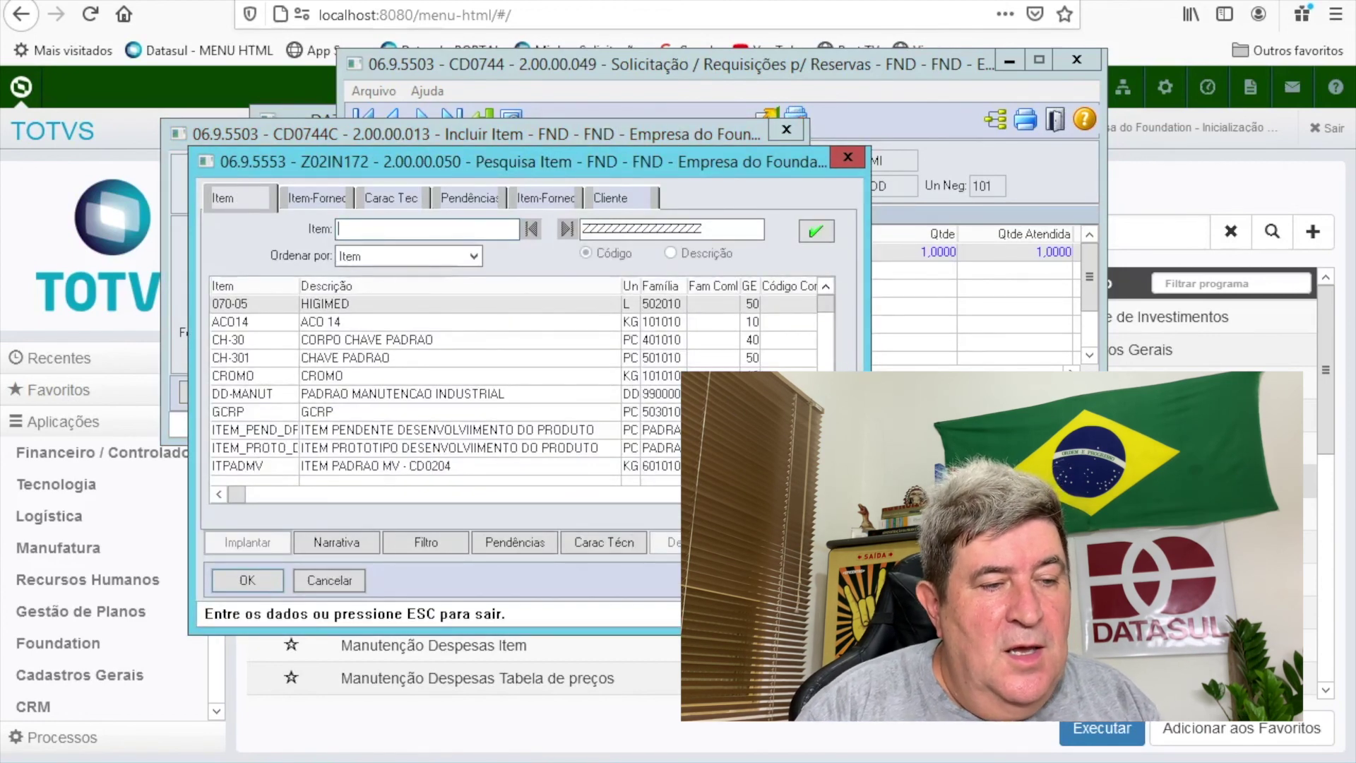
{"action": "scroll", "coordinate": [606, 388], "scroll_direction": "down", "scroll_amount": 3}
{"action": "double_click", "coordinate": [459, 323]}
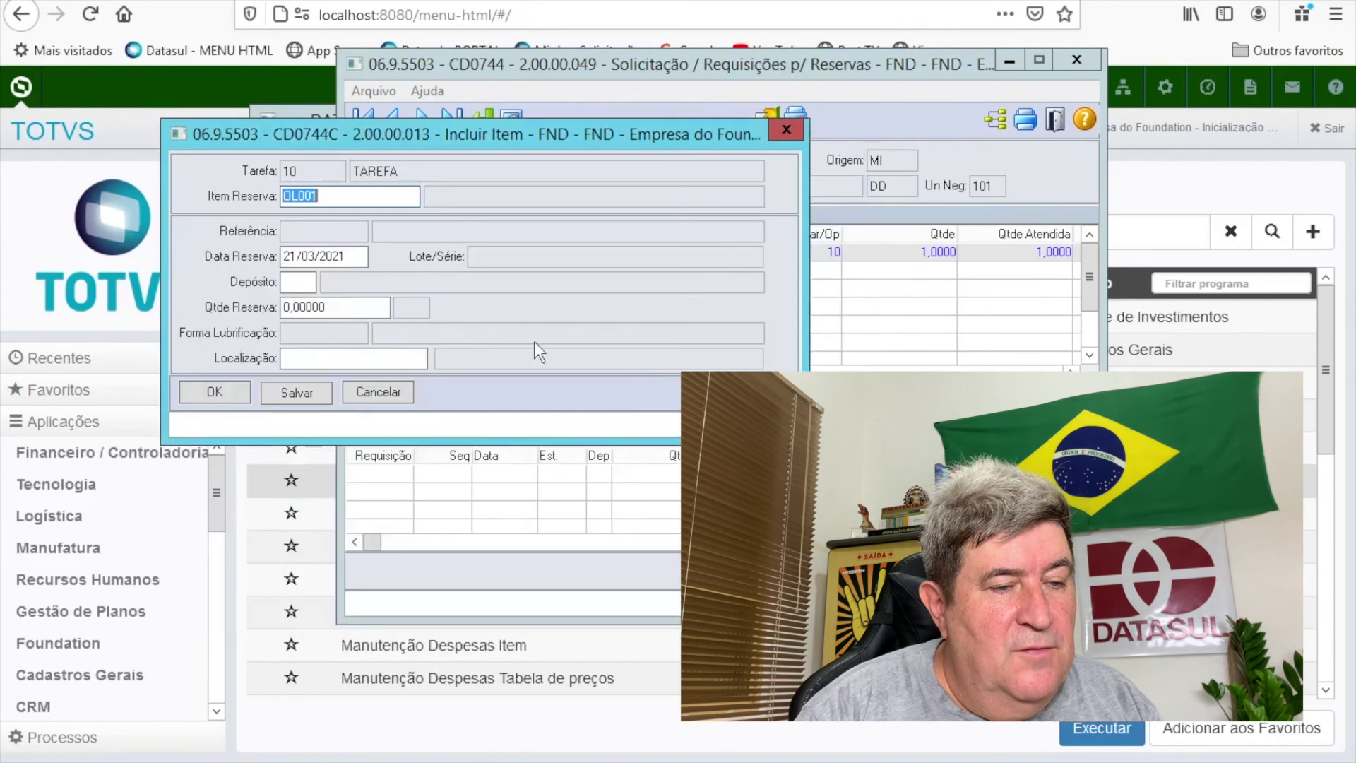
{"action": "key", "text": "Tab"}
{"action": "key", "text": "Tab"}
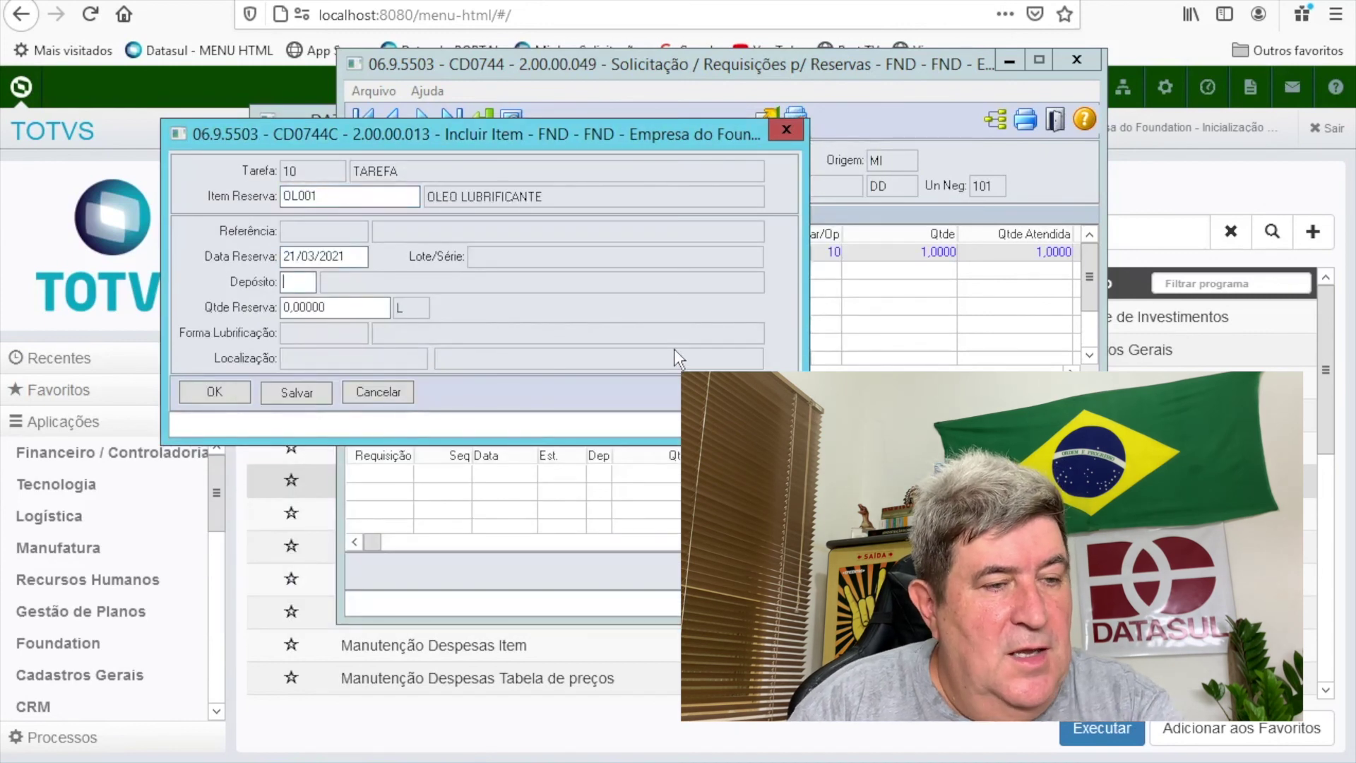
{"action": "type", "text": "ALM"}
{"action": "key", "text": "Tab"}
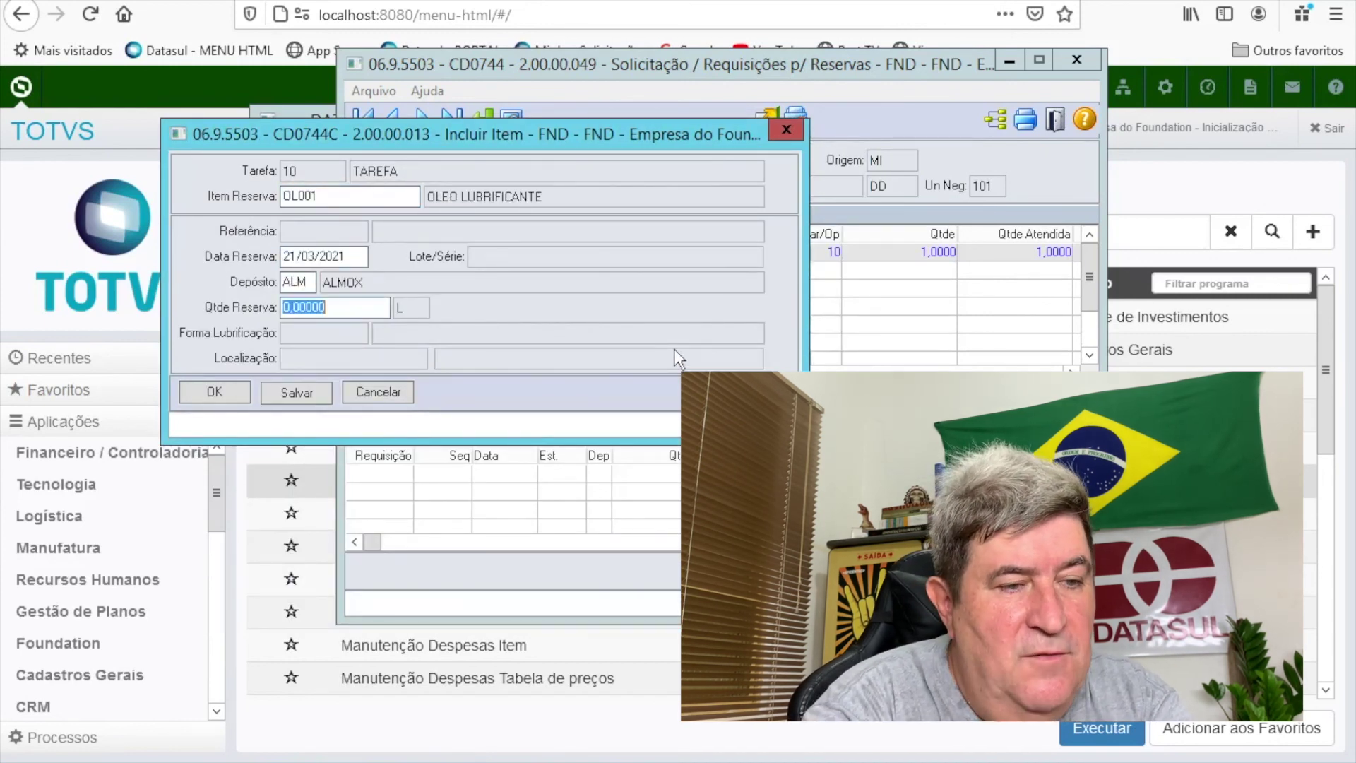
{"action": "type", "text": "1"}
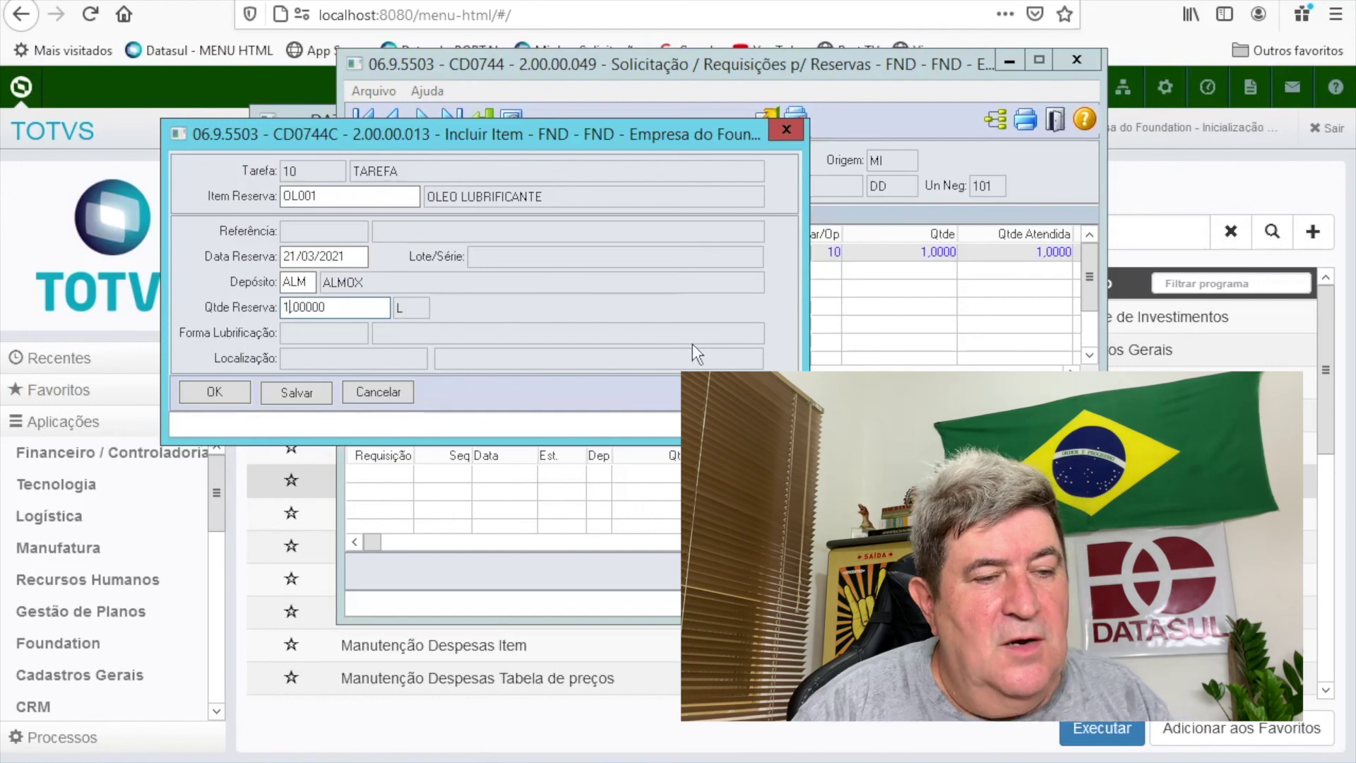
{"action": "left_click", "coordinate": [212, 392]}
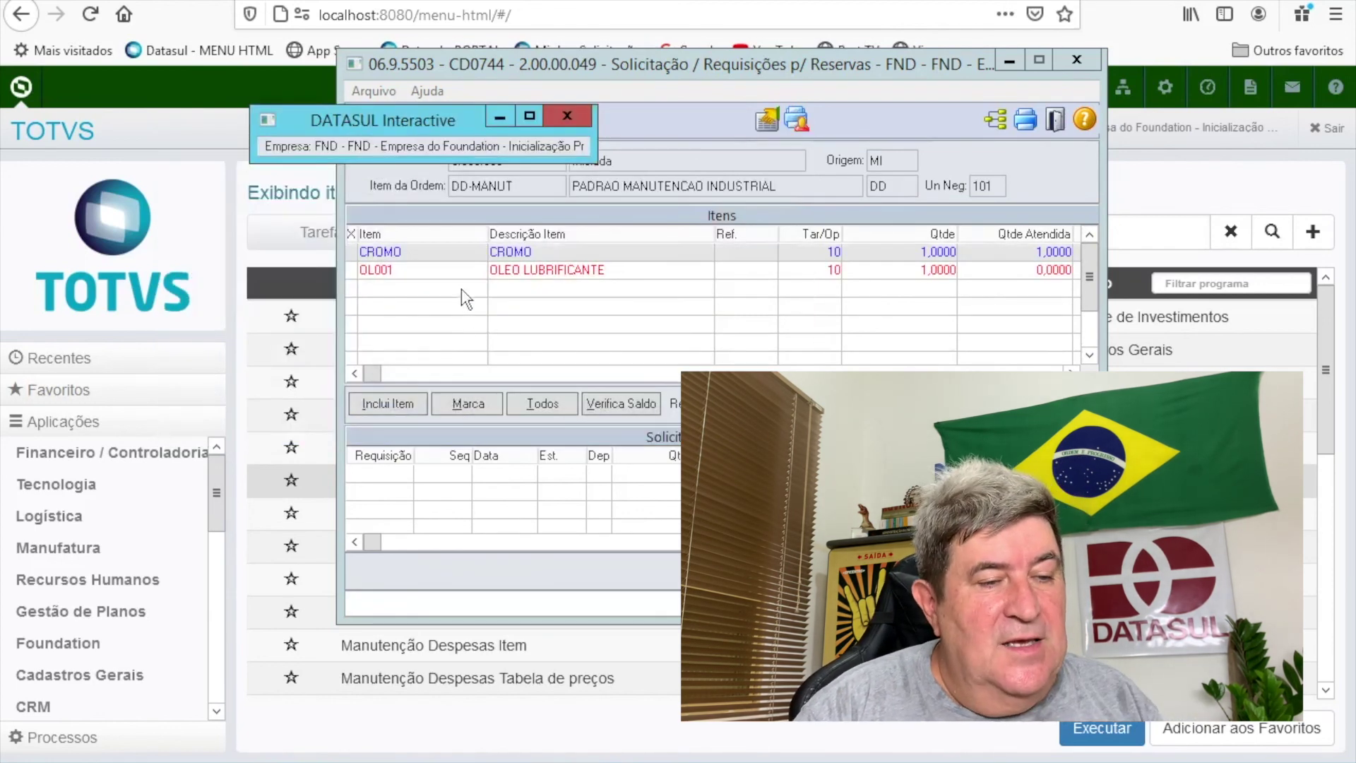
Mark the OL001 reservation, generate its request, acknowledge the approval message, and display the line's automatic request.
{"action": "left_click", "coordinate": [447, 272]}
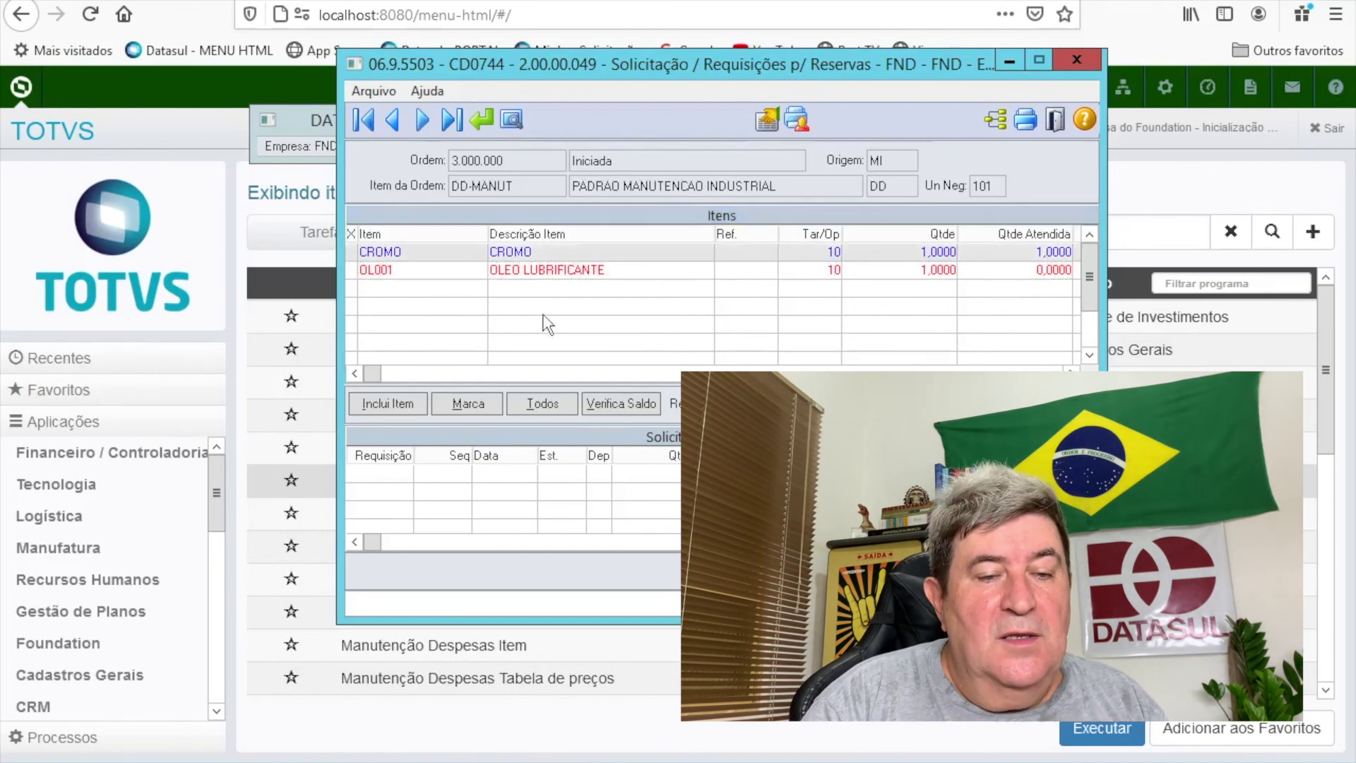
{"action": "double_click", "coordinate": [533, 276]}
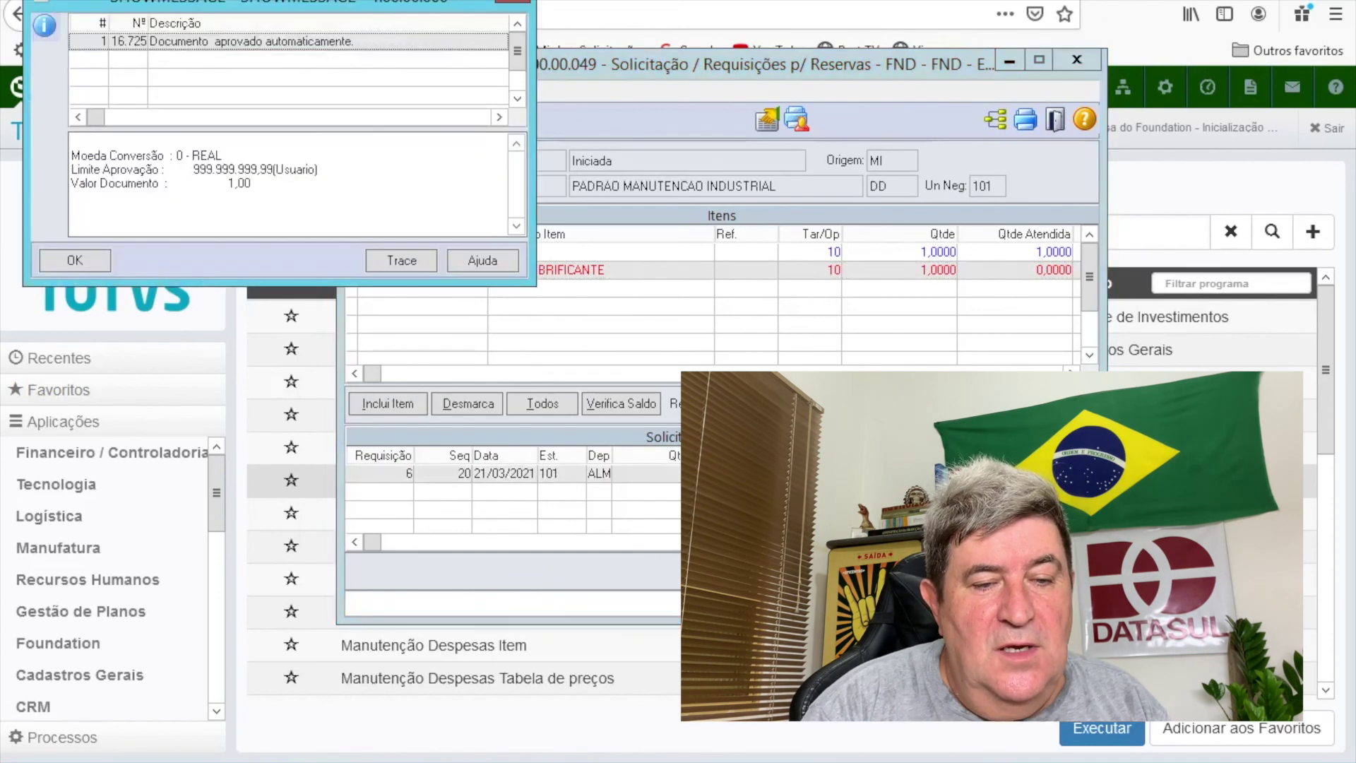
{"action": "left_click", "coordinate": [81, 259]}
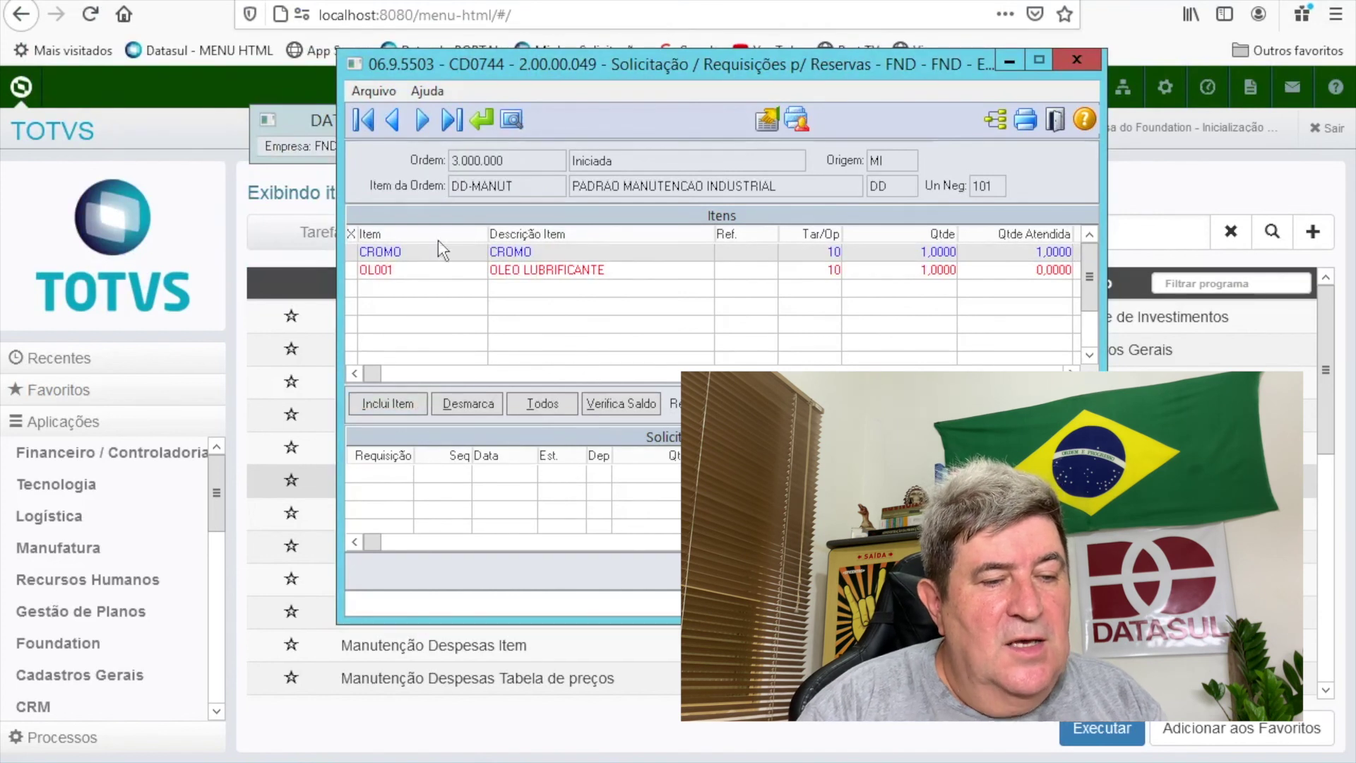
{"action": "left_click", "coordinate": [424, 273]}
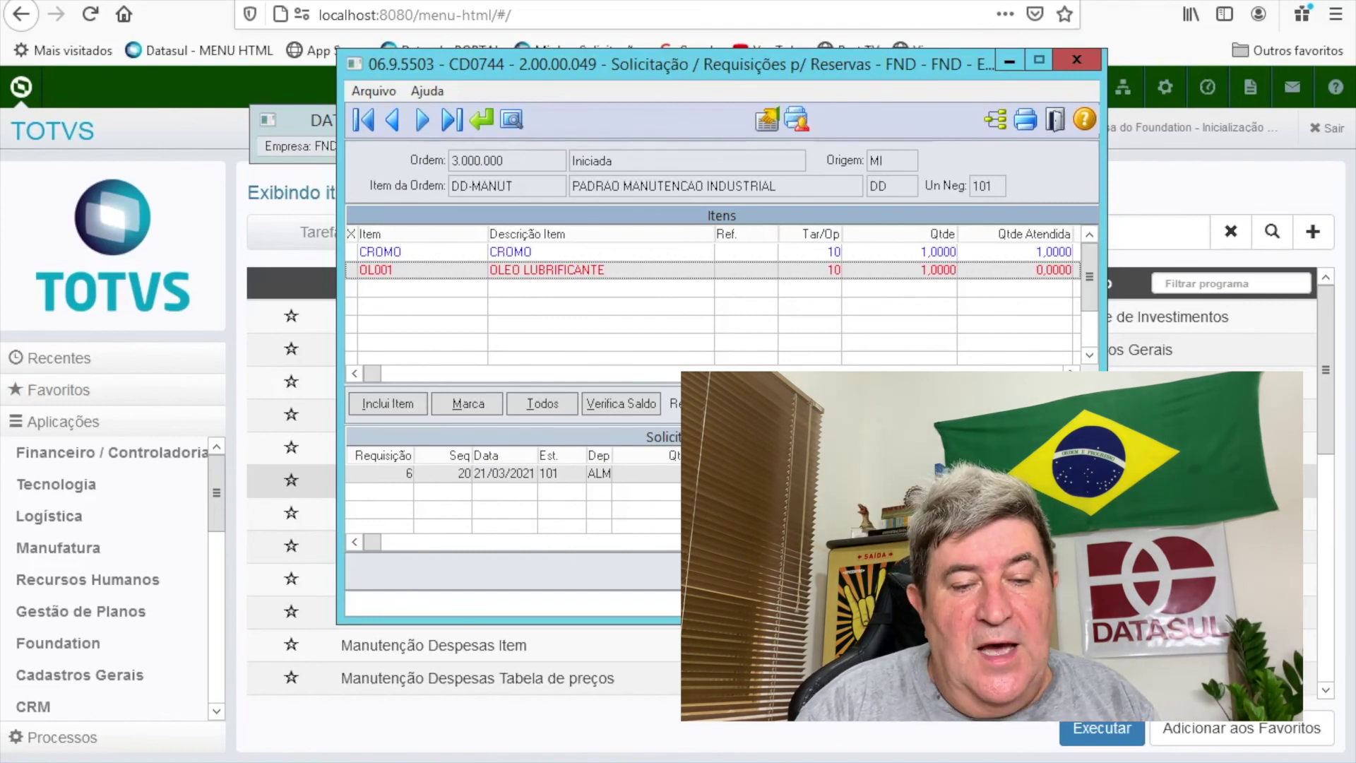
Open the maintenance order's follow-up, expand it to the request, examine the requested items, and return to CD0744.
{"action": "left_click", "coordinate": [1080, 403]}
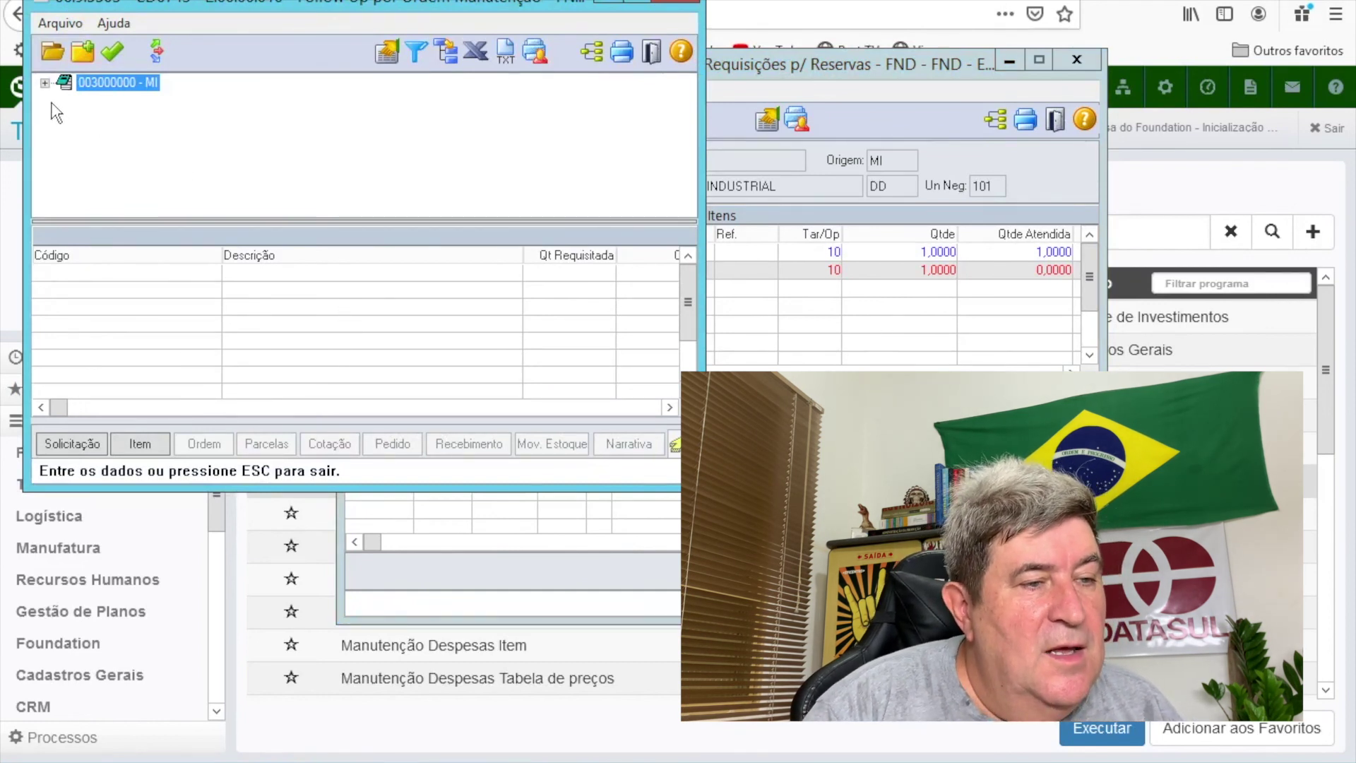
{"action": "left_click", "coordinate": [44, 83]}
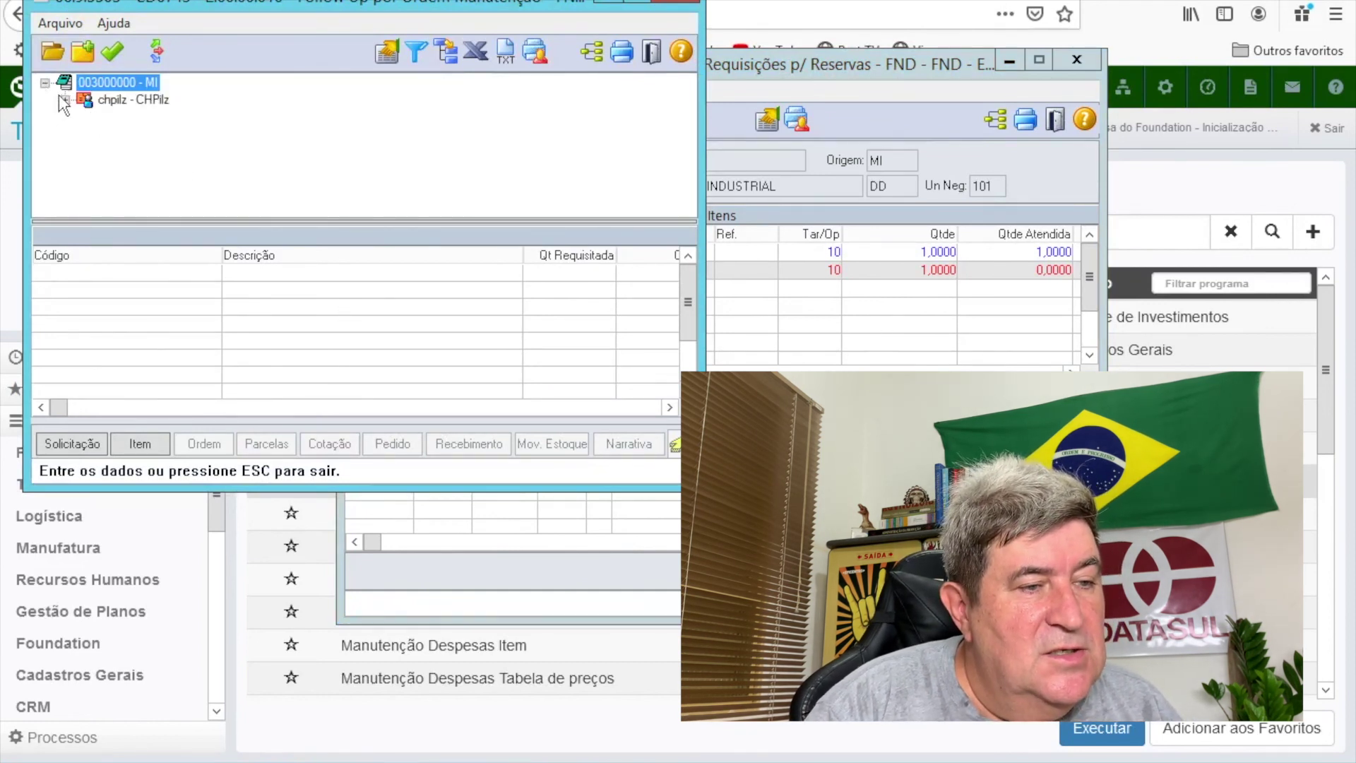
{"action": "left_click", "coordinate": [65, 100]}
{"action": "left_click", "coordinate": [213, 115]}
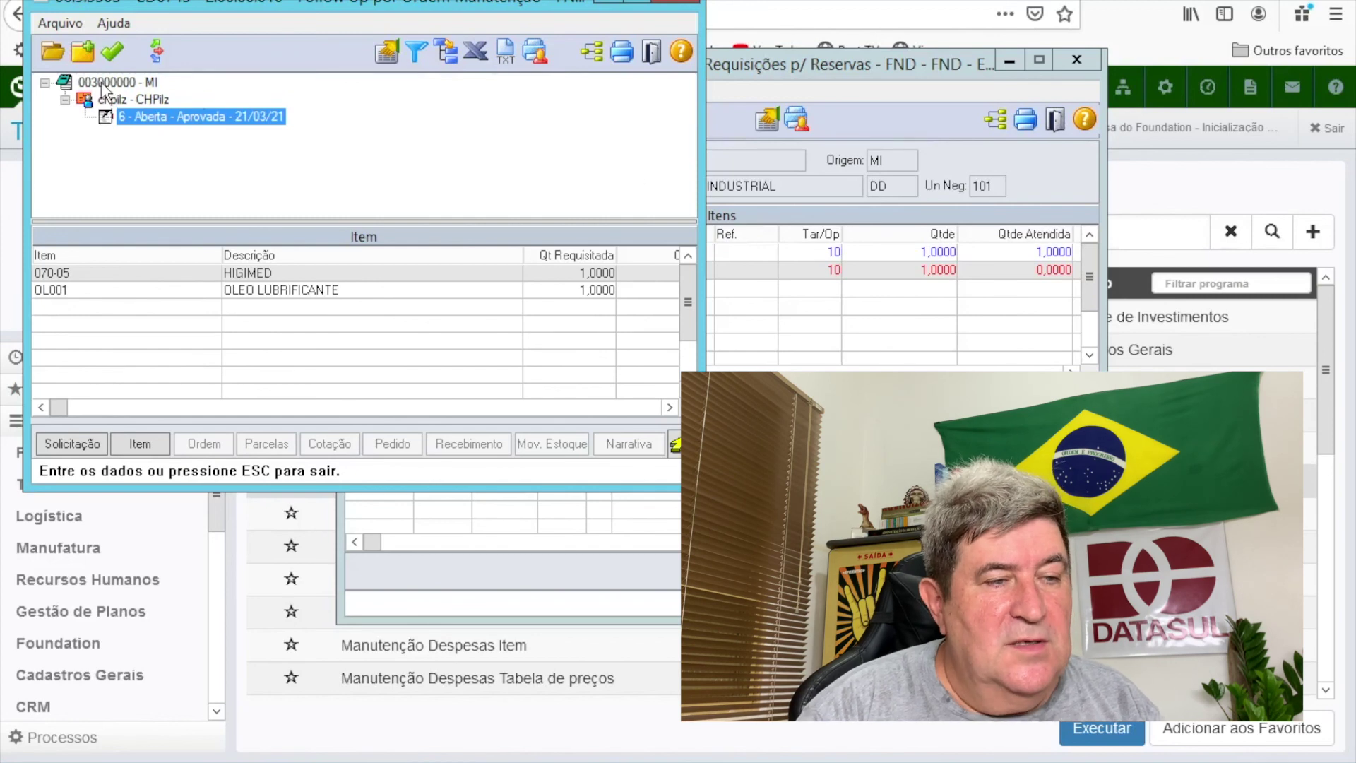
{"action": "left_click", "coordinate": [652, 50]}
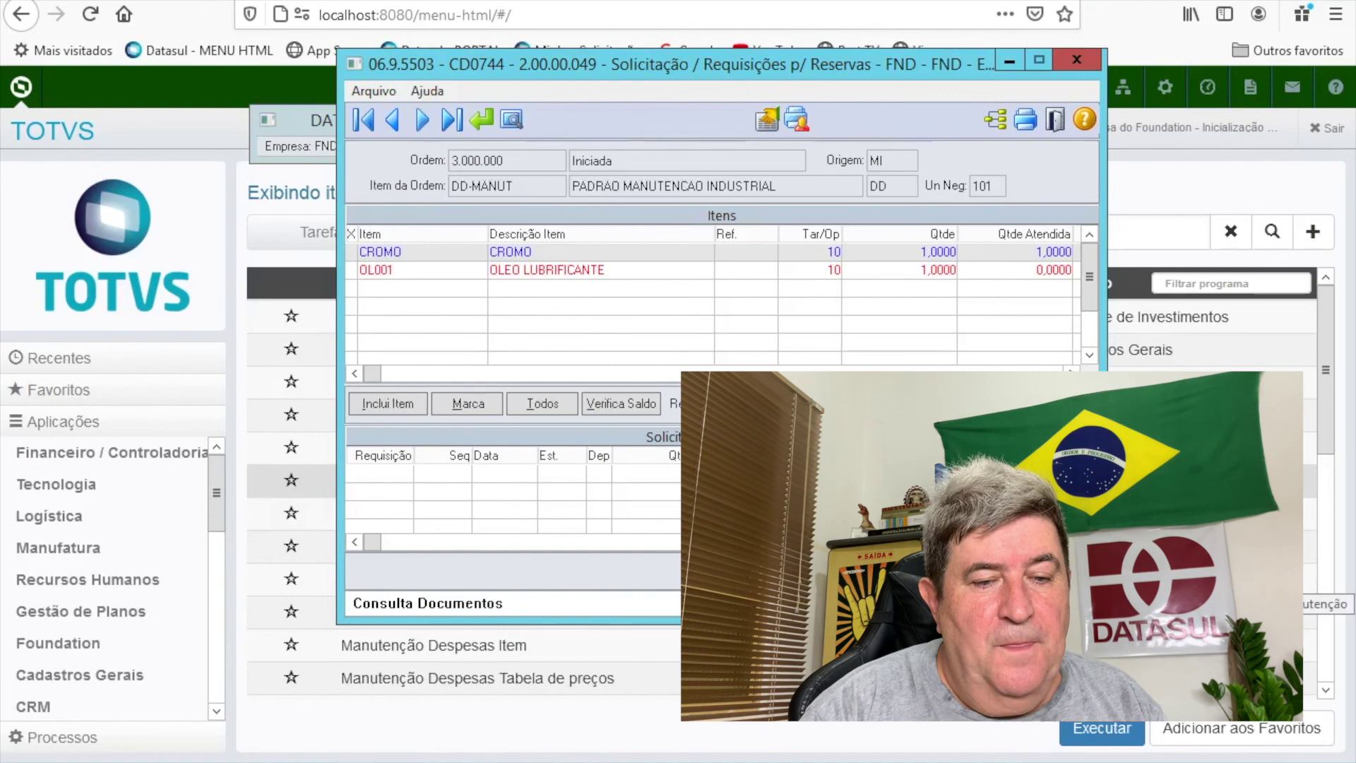